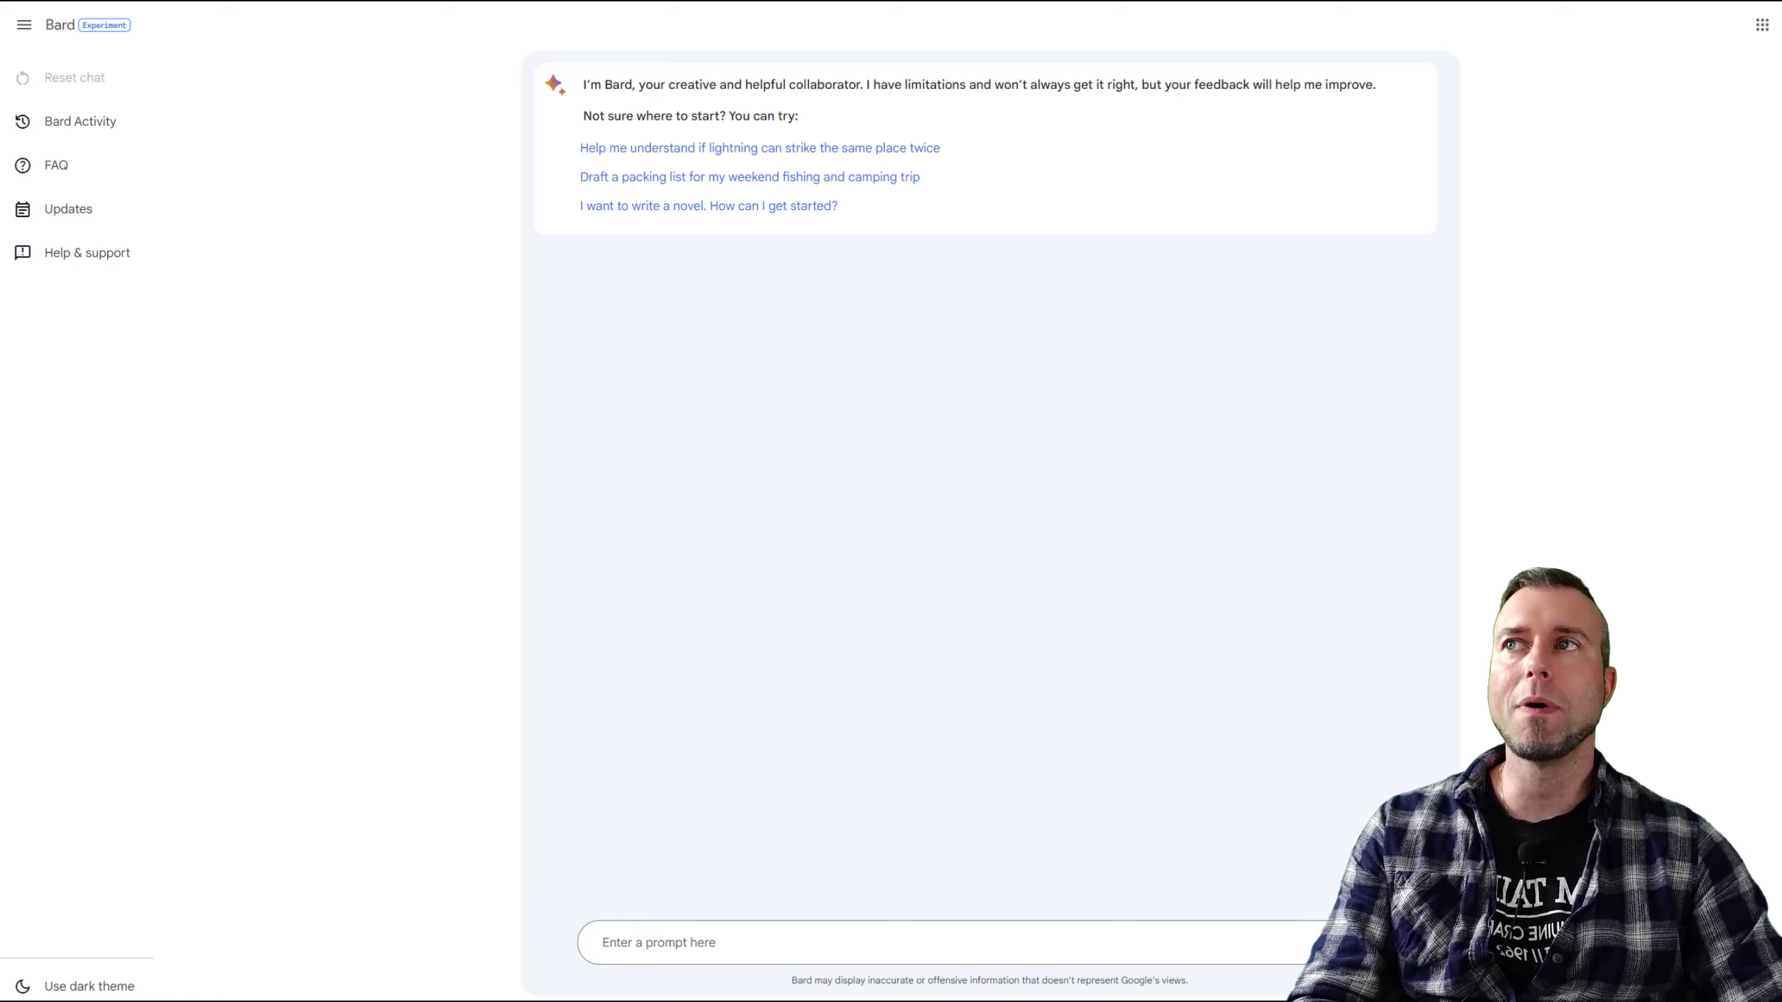
# Magnify the start page to examine the welcome message, the suggested prompts and the sidebar entries.
pyautogui.click(844, 950)
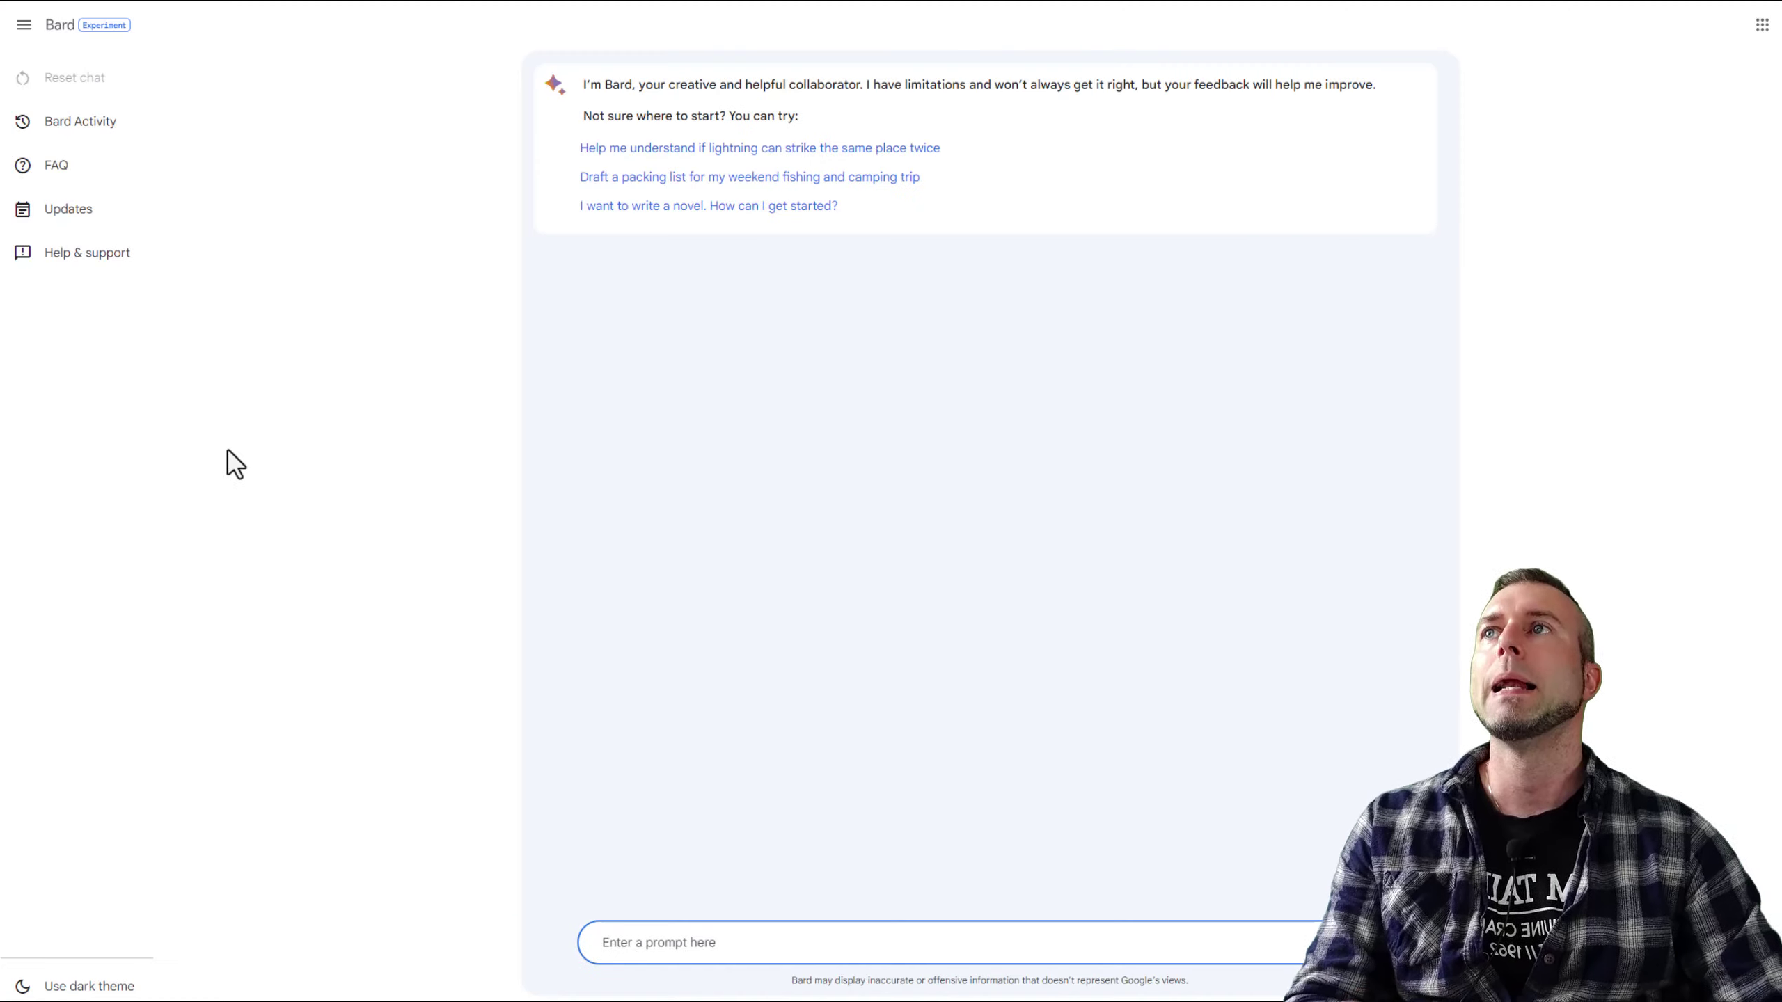
pyautogui.hotkey('ctrl', '+')
pyautogui.hotkey('ctrl', '+')
pyautogui.hotkey('ctrl', '+')
pyautogui.hotkey('ctrl', '+')
pyautogui.hotkey('ctrl', '+')
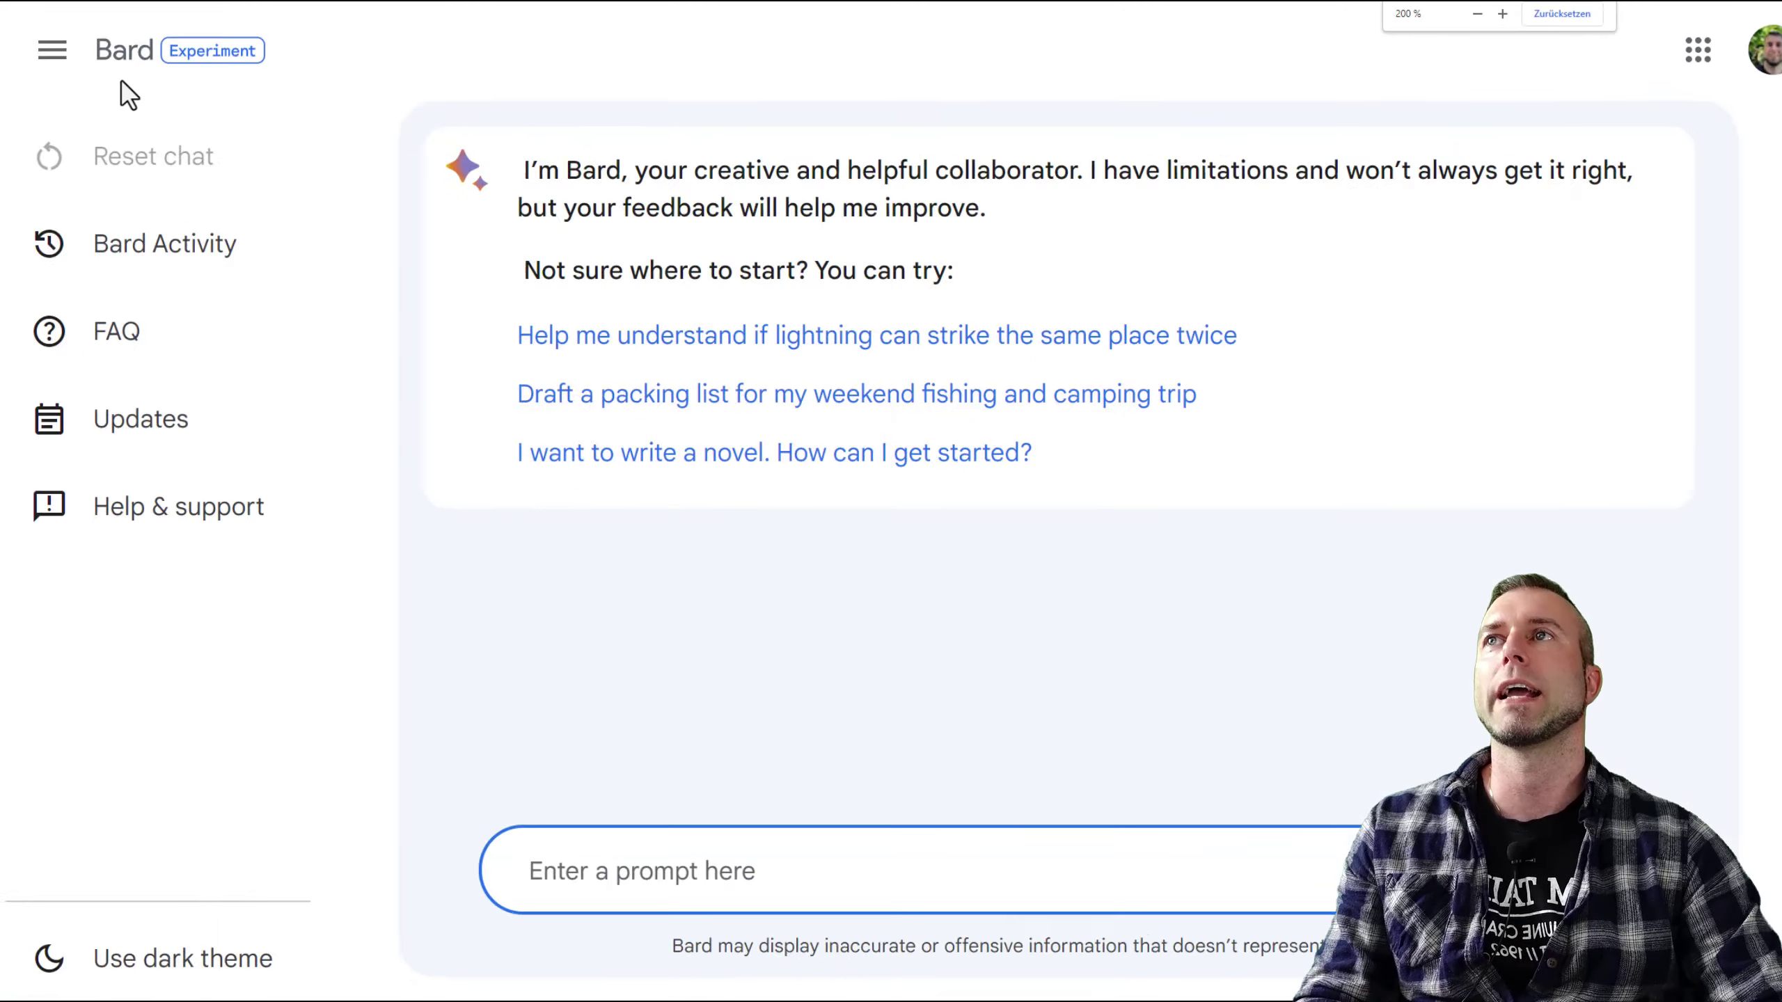
pyautogui.hotkey('ctrl', '-')
pyautogui.hotkey('ctrl', '-')
pyautogui.hotkey('ctrl', '-')
pyautogui.hotkey('ctrl', '-')
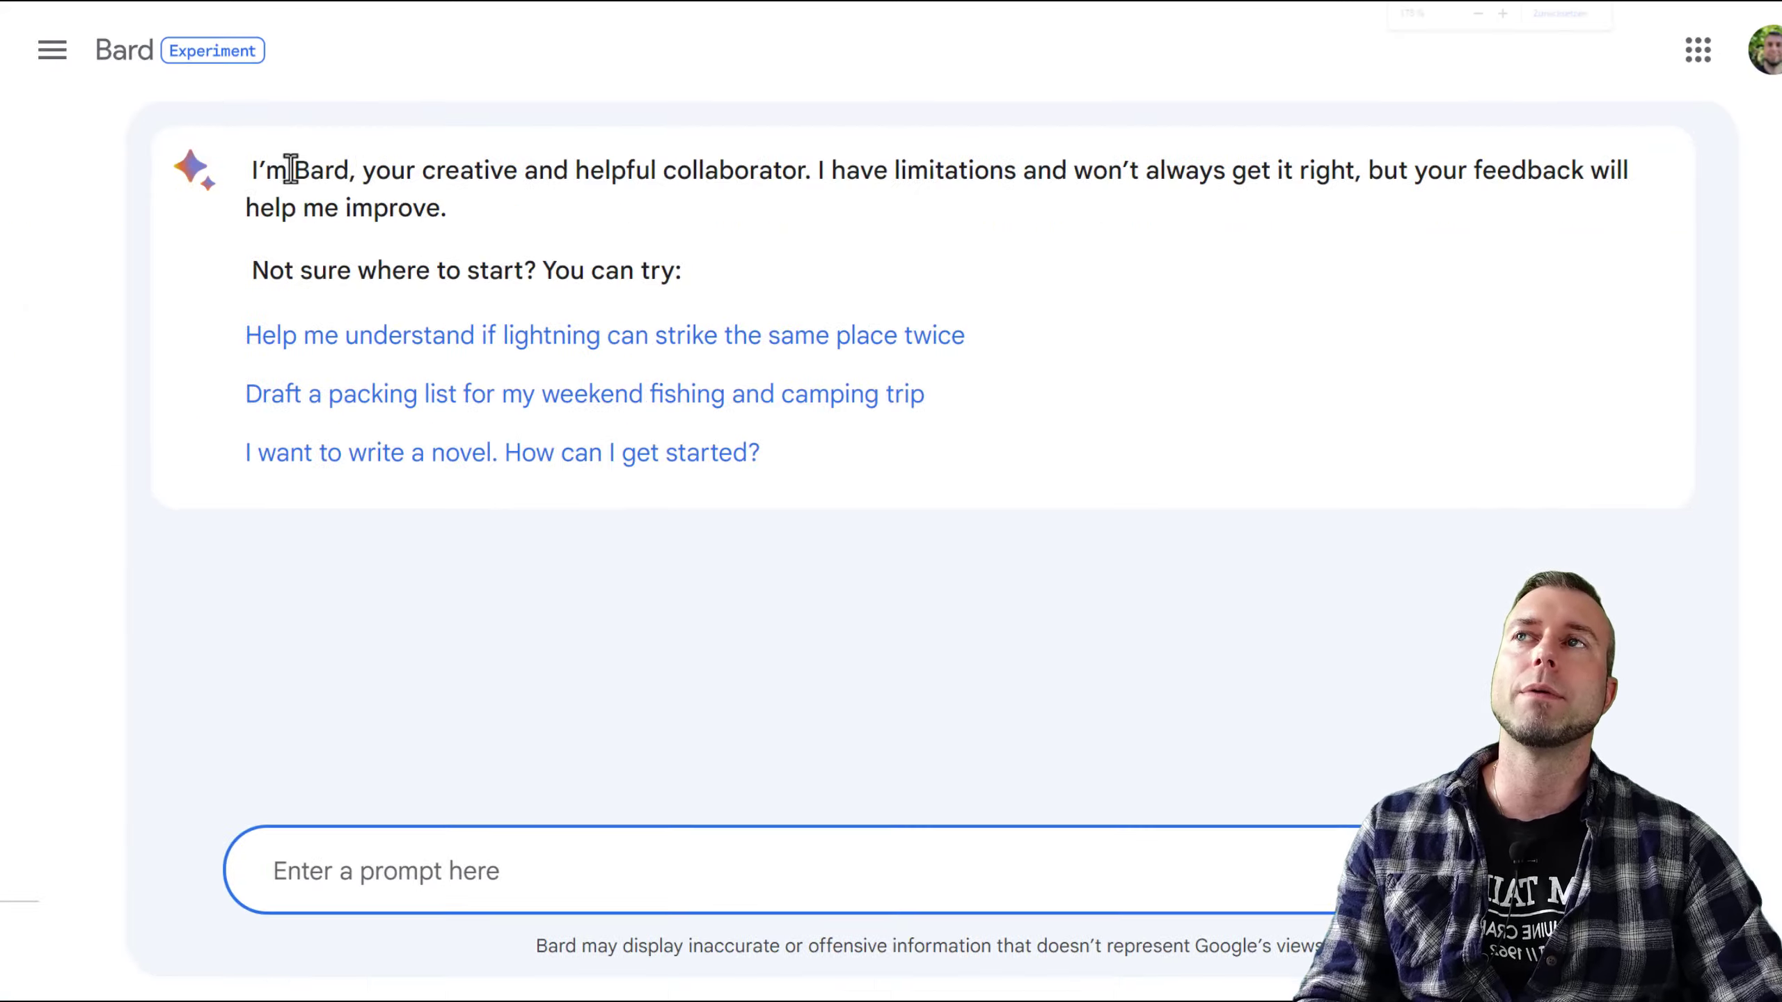
pyautogui.hotkey('ctrl', '-')
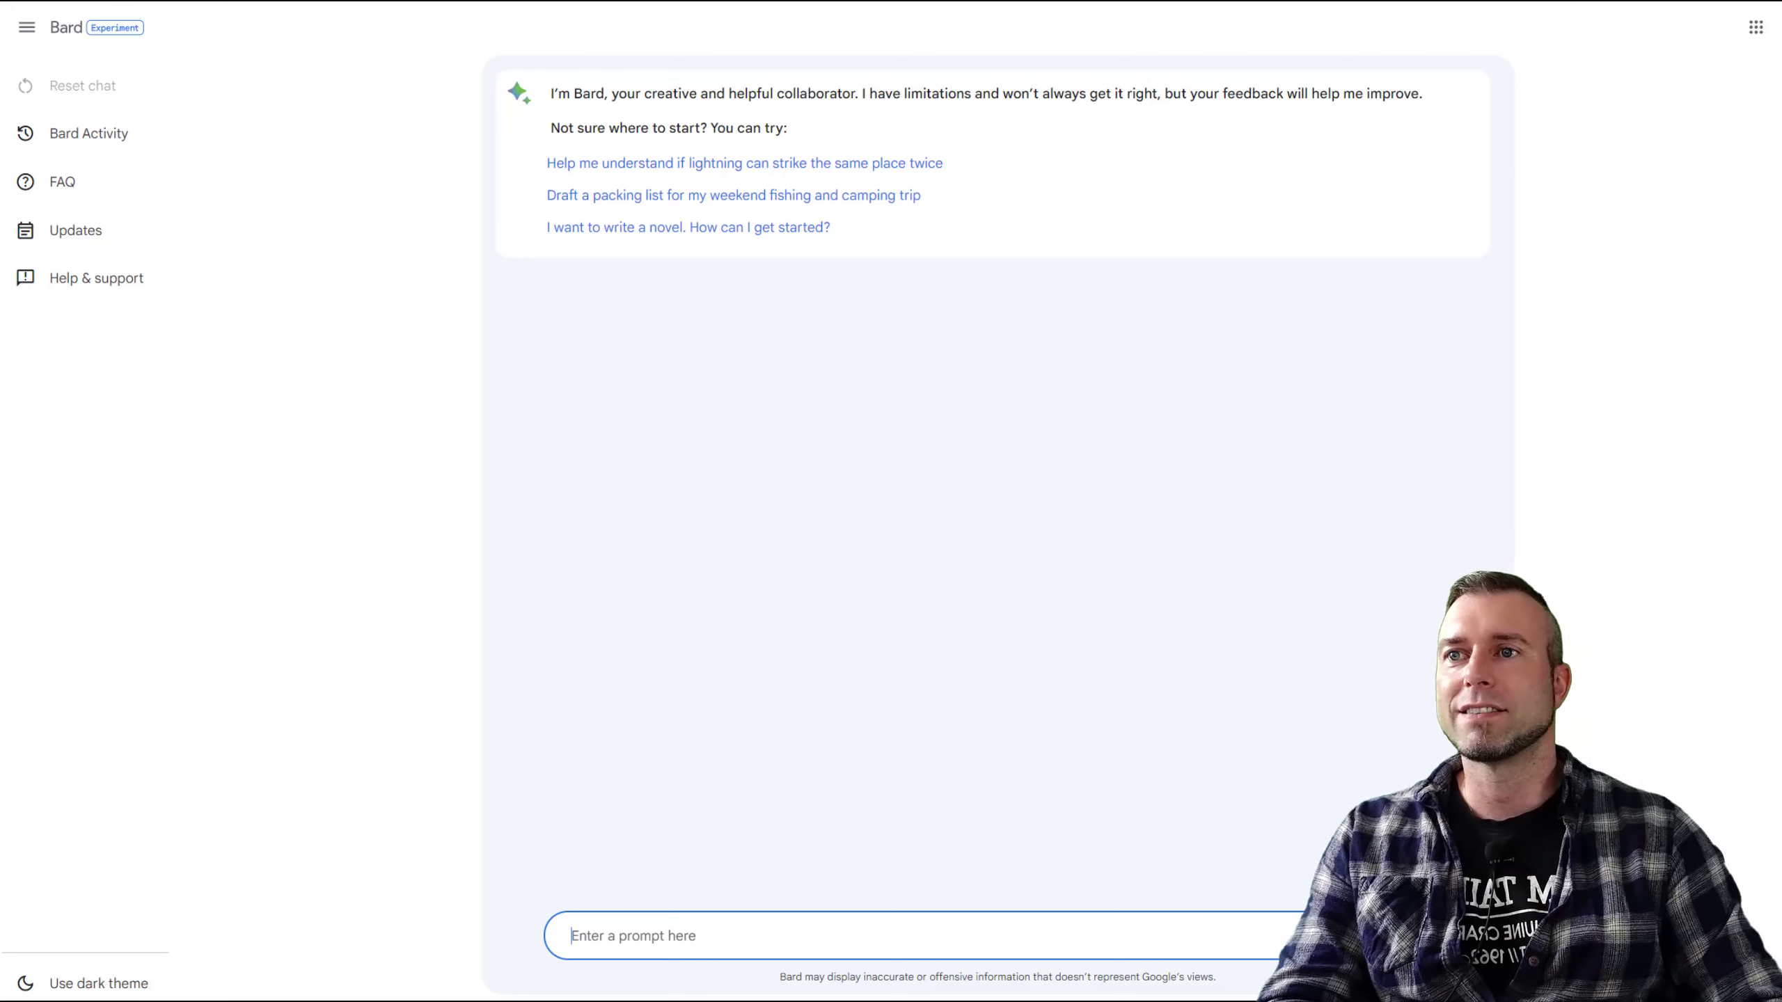
# Send the German prompt "Hallo wer bist du?" and read the reply at a larger size.
pyautogui.write('H')
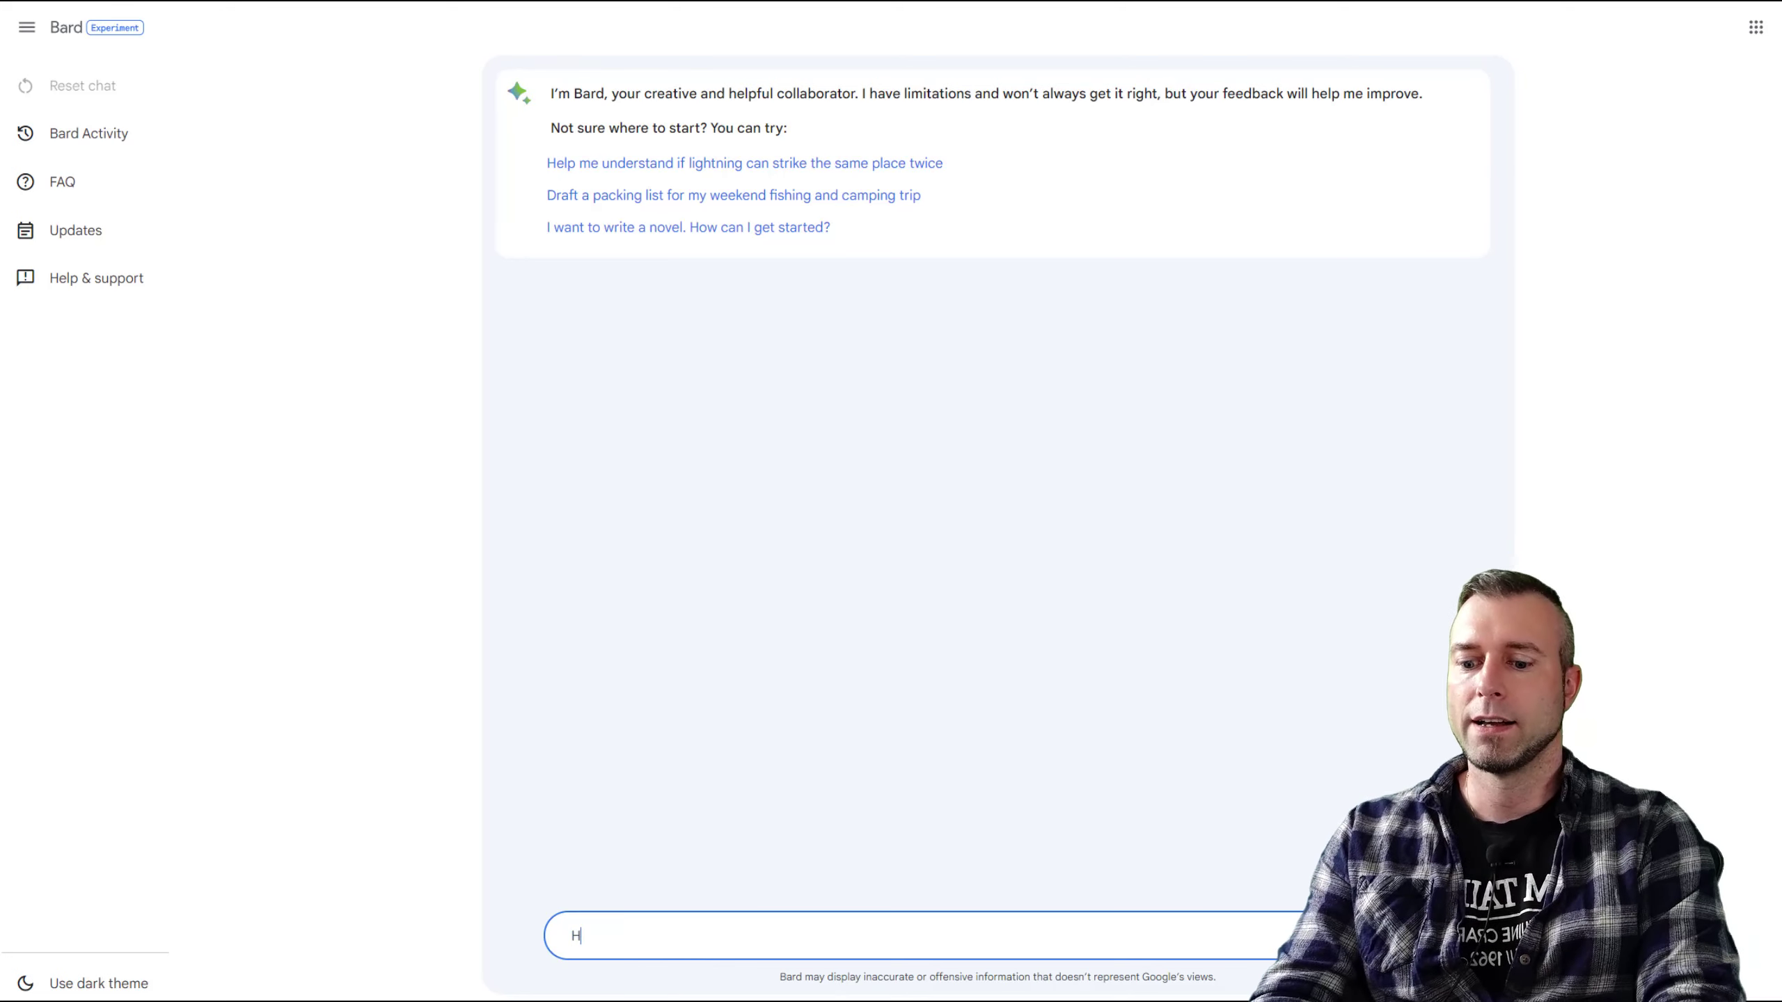
pyautogui.write('allo wer bist du?')
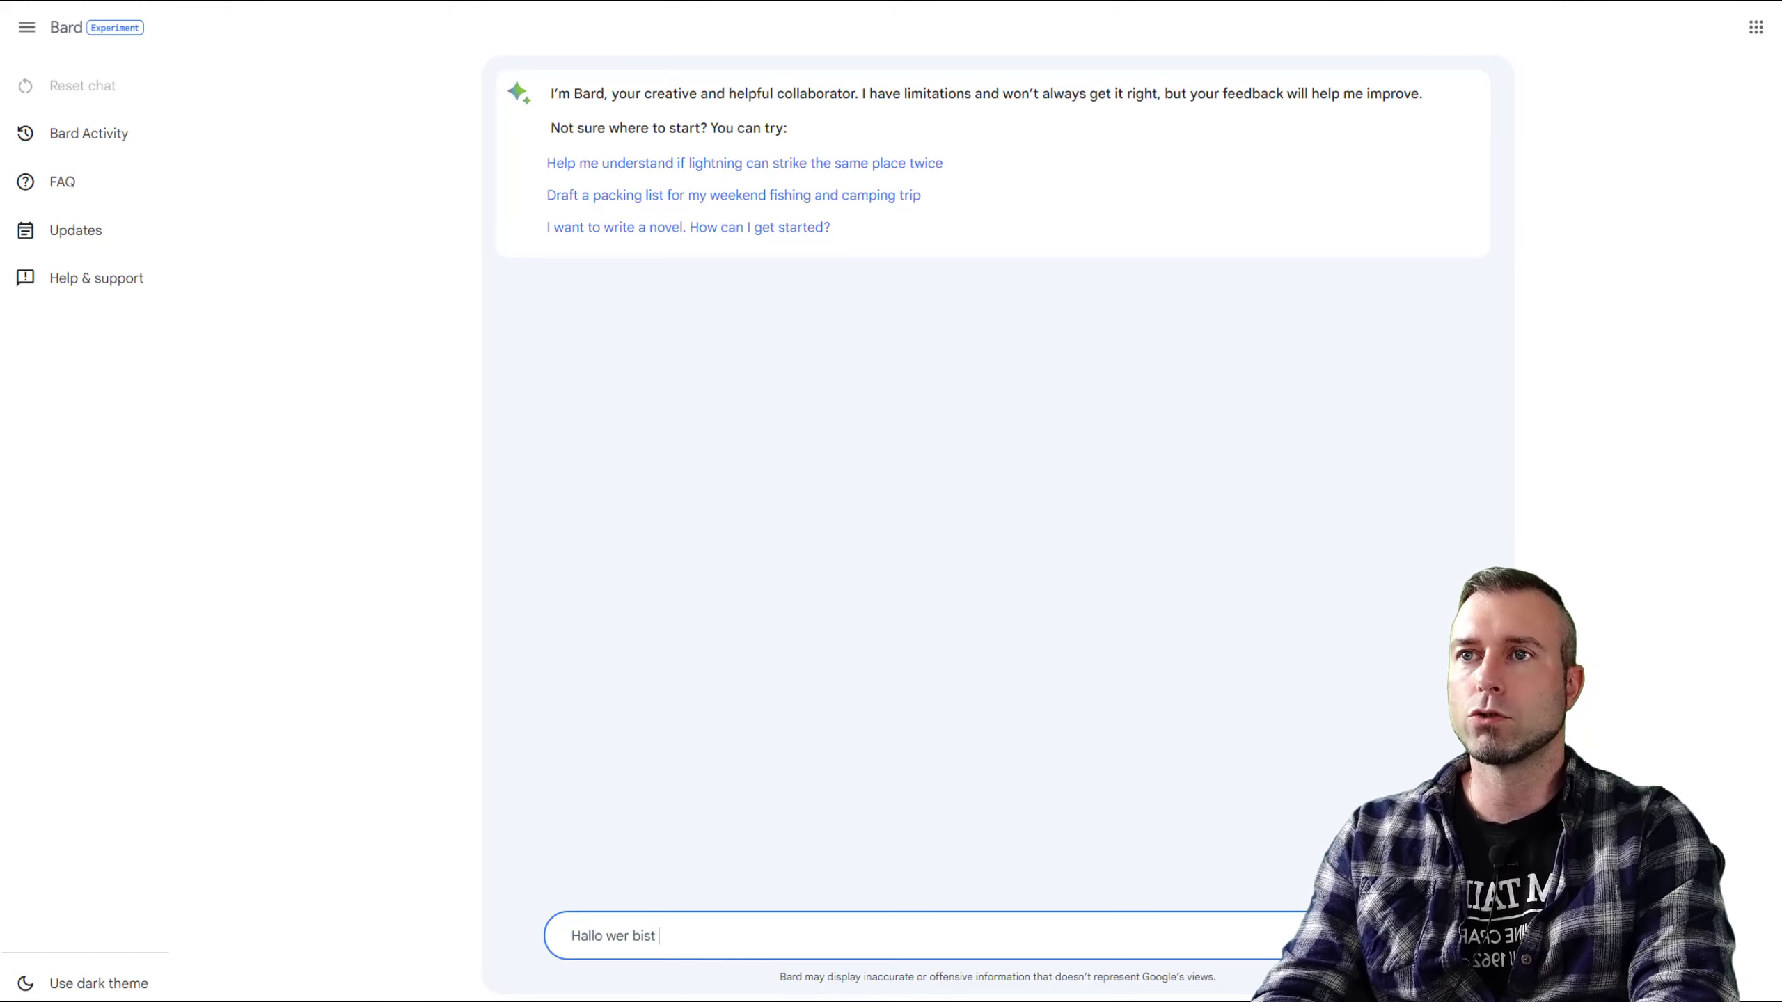
pyautogui.press('Return')
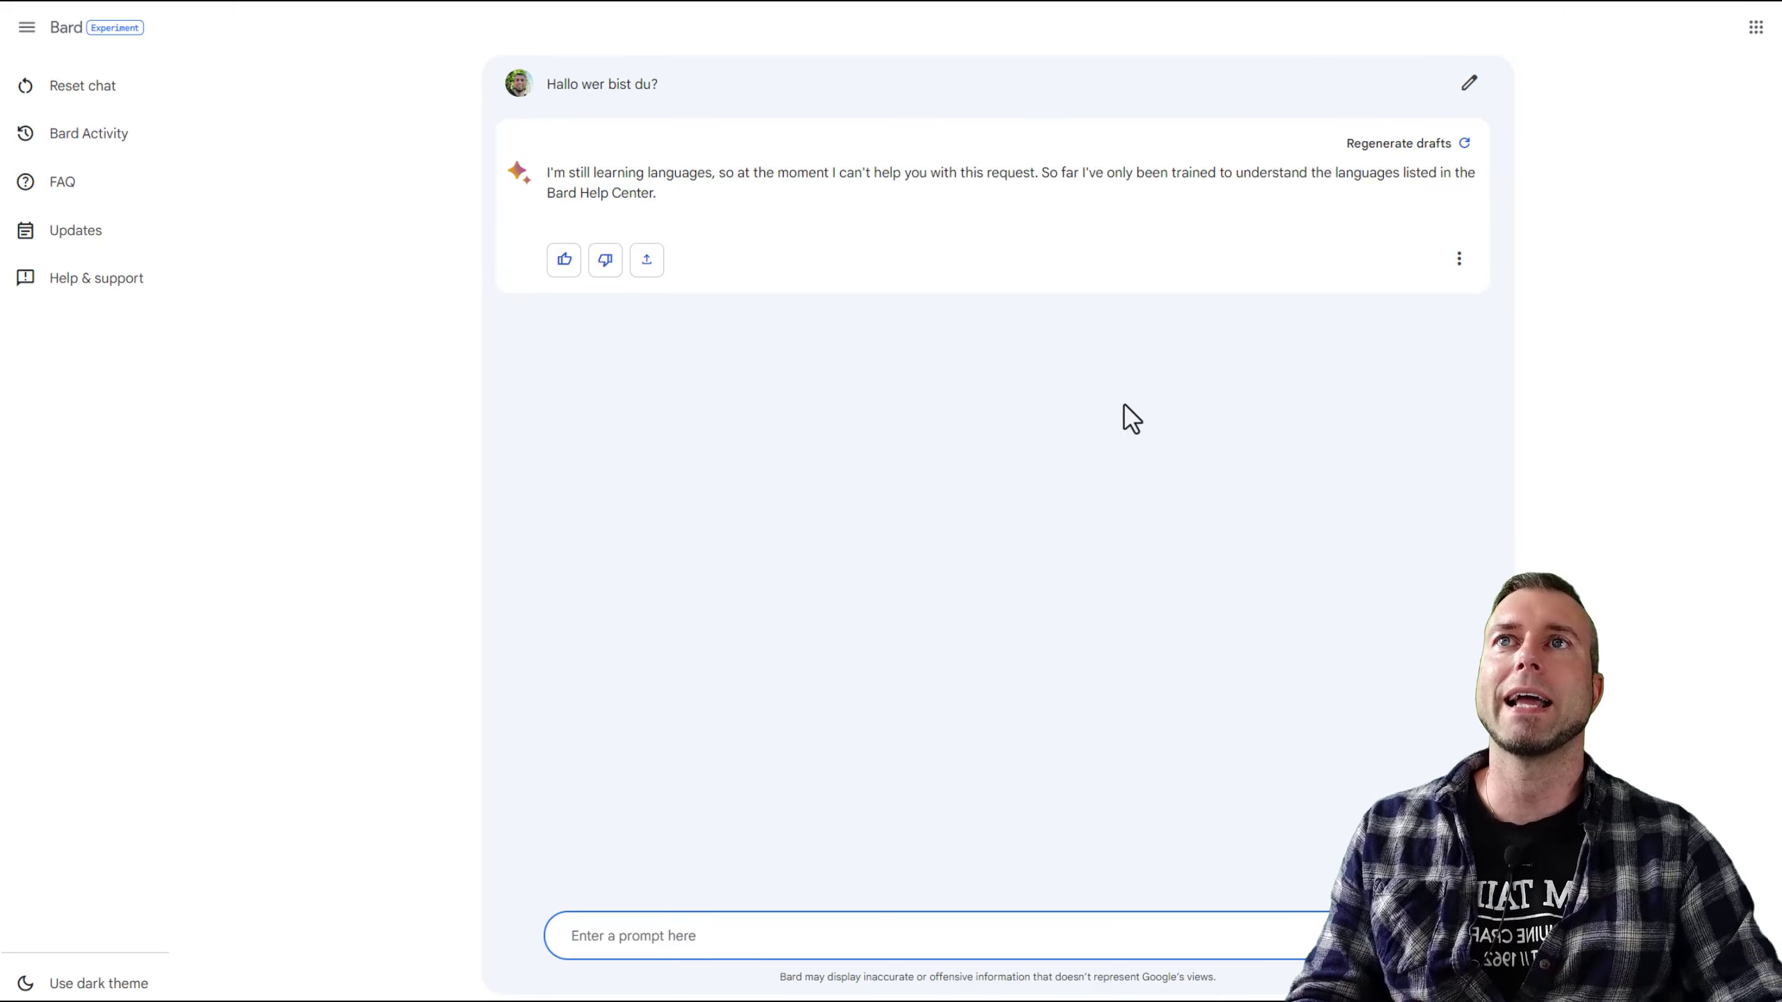
pyautogui.hotkey('ctrl', '+')
pyautogui.hotkey('ctrl', '+')
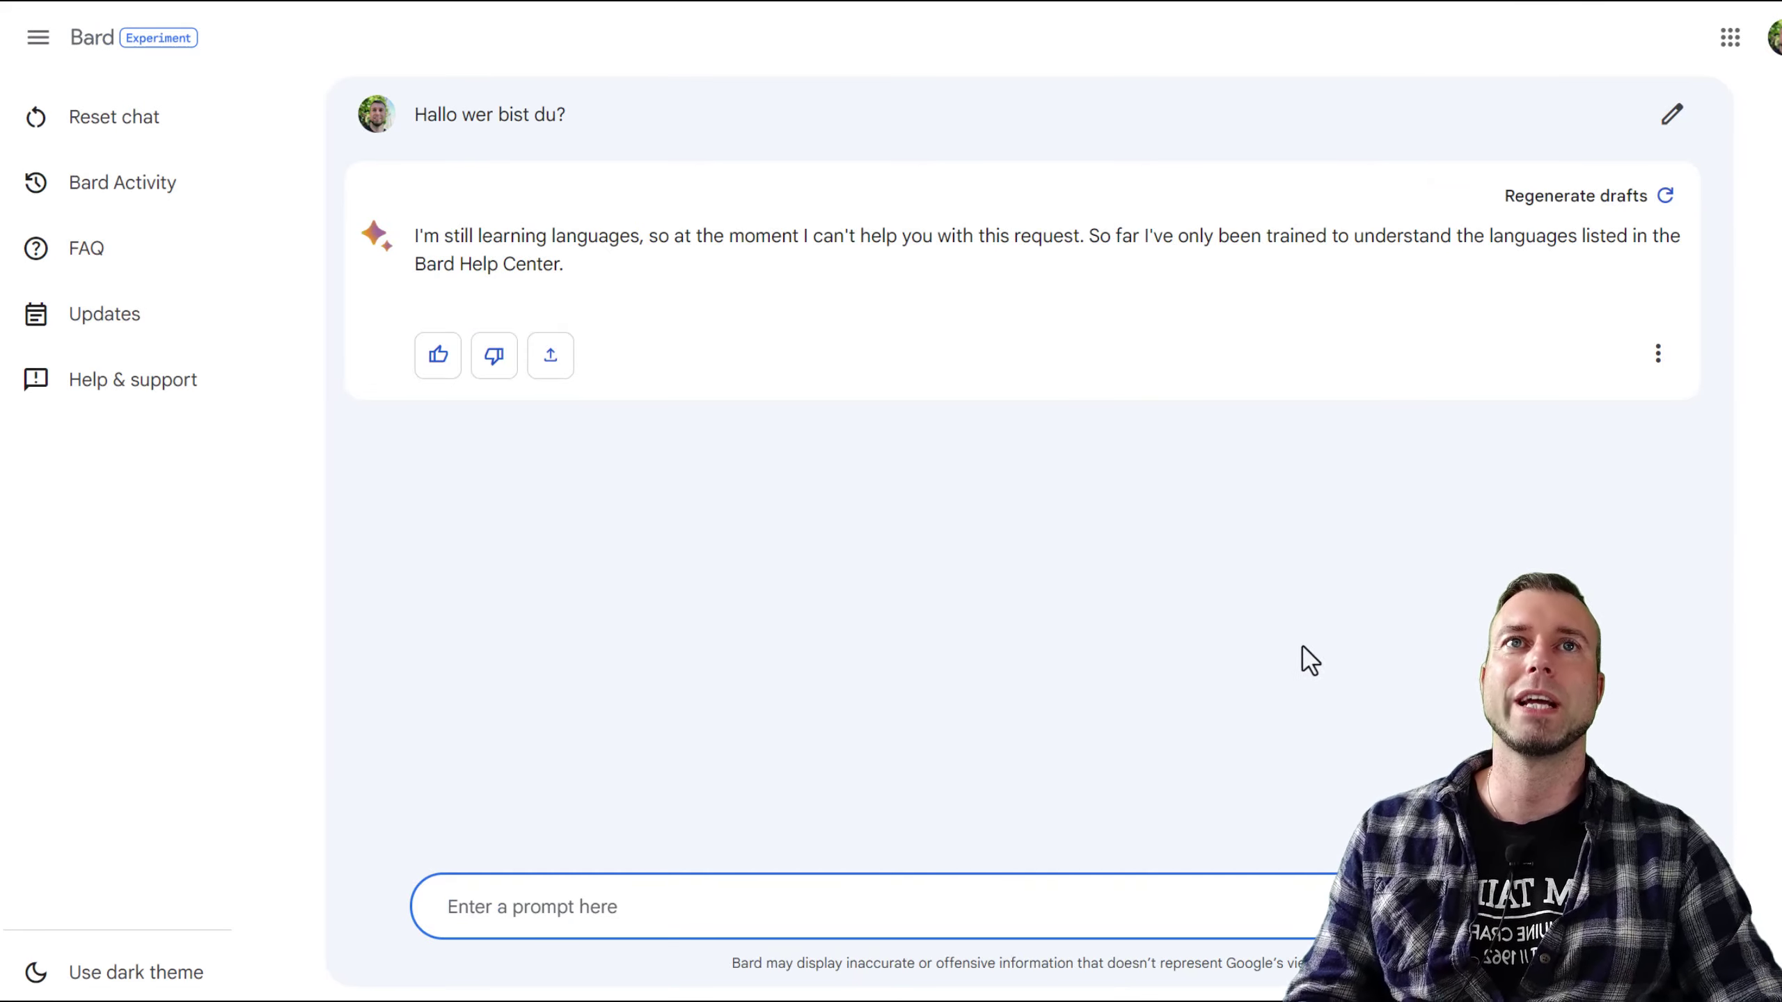
pyautogui.hotkey('ctrl', '-')
pyautogui.hotkey('ctrl', '-')
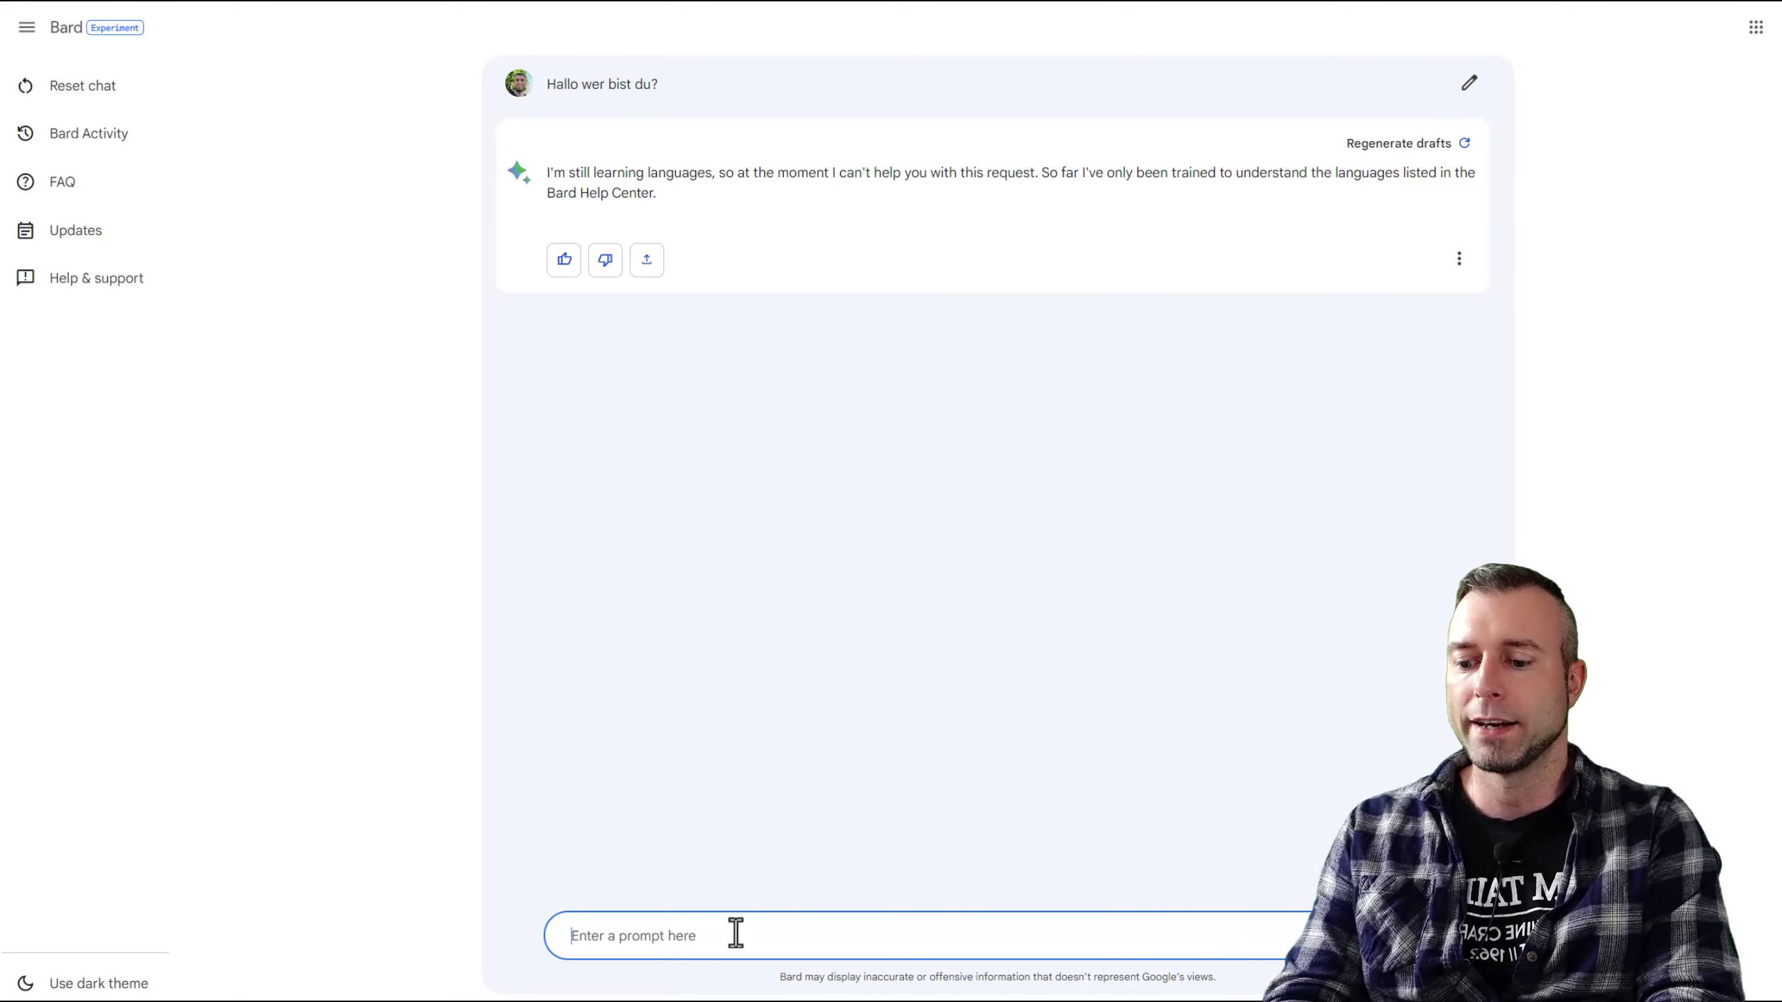
# Send the English prompt "Hello who are you" and read the reply.
pyautogui.write('Hello who are you')
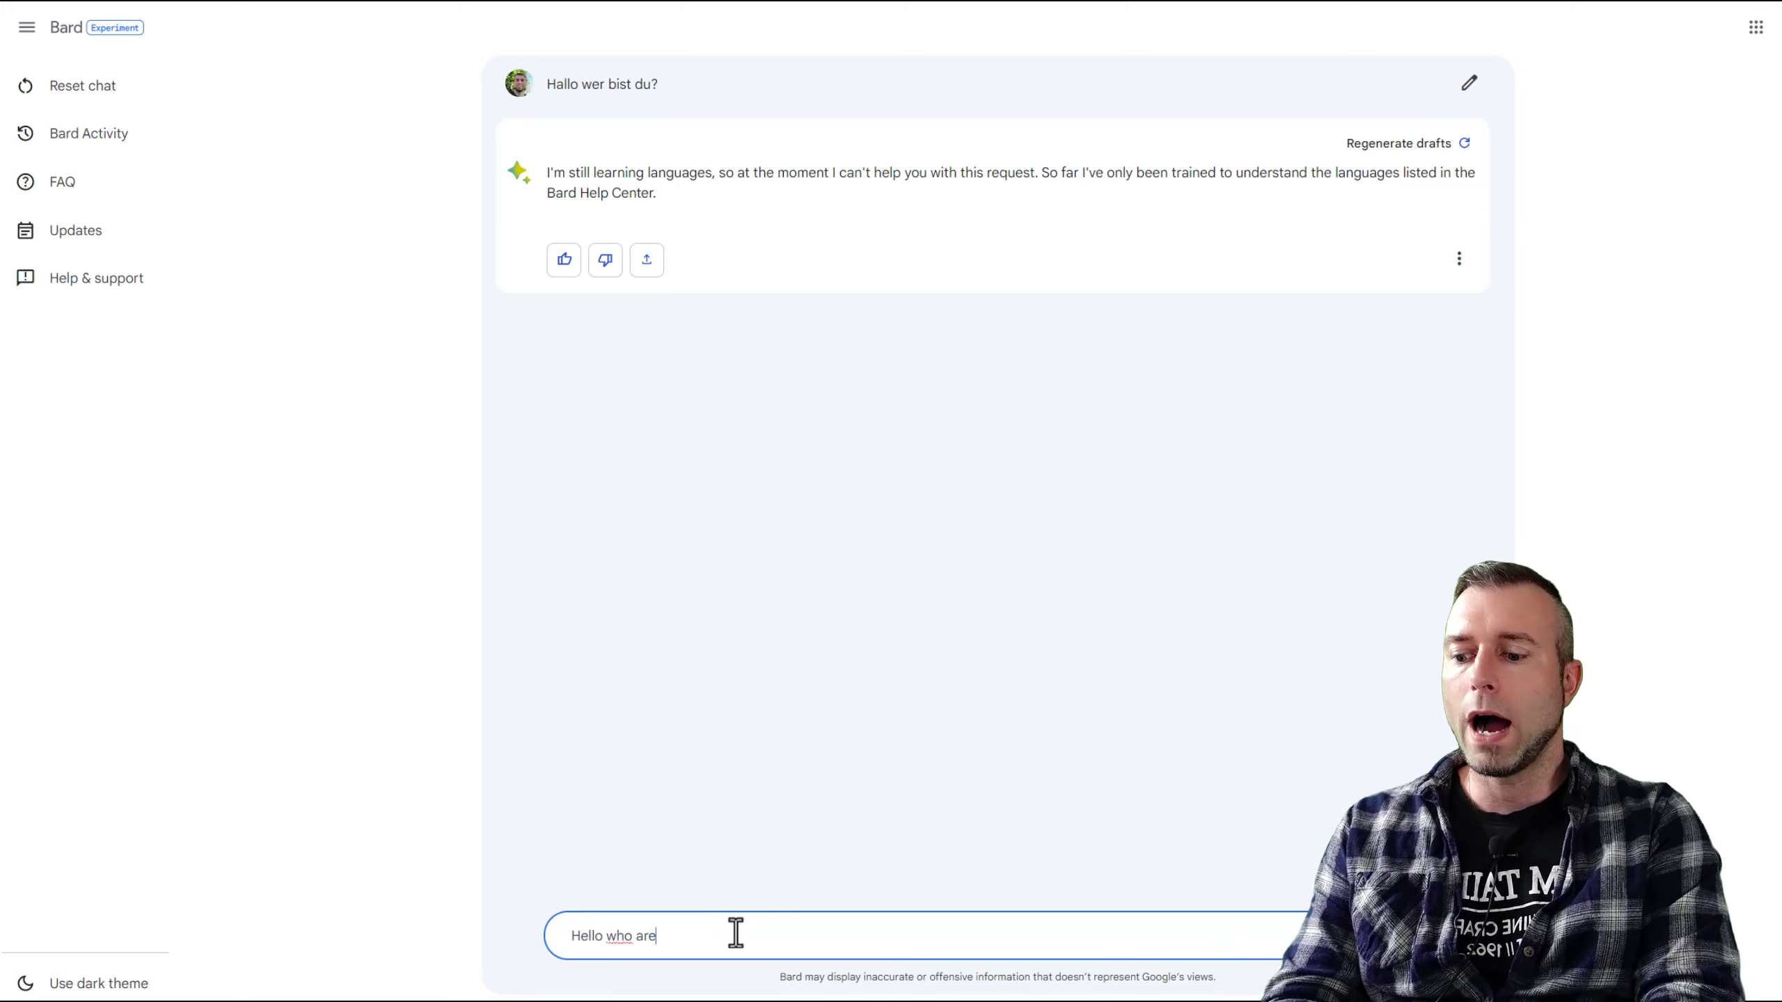
pyautogui.press('Return')
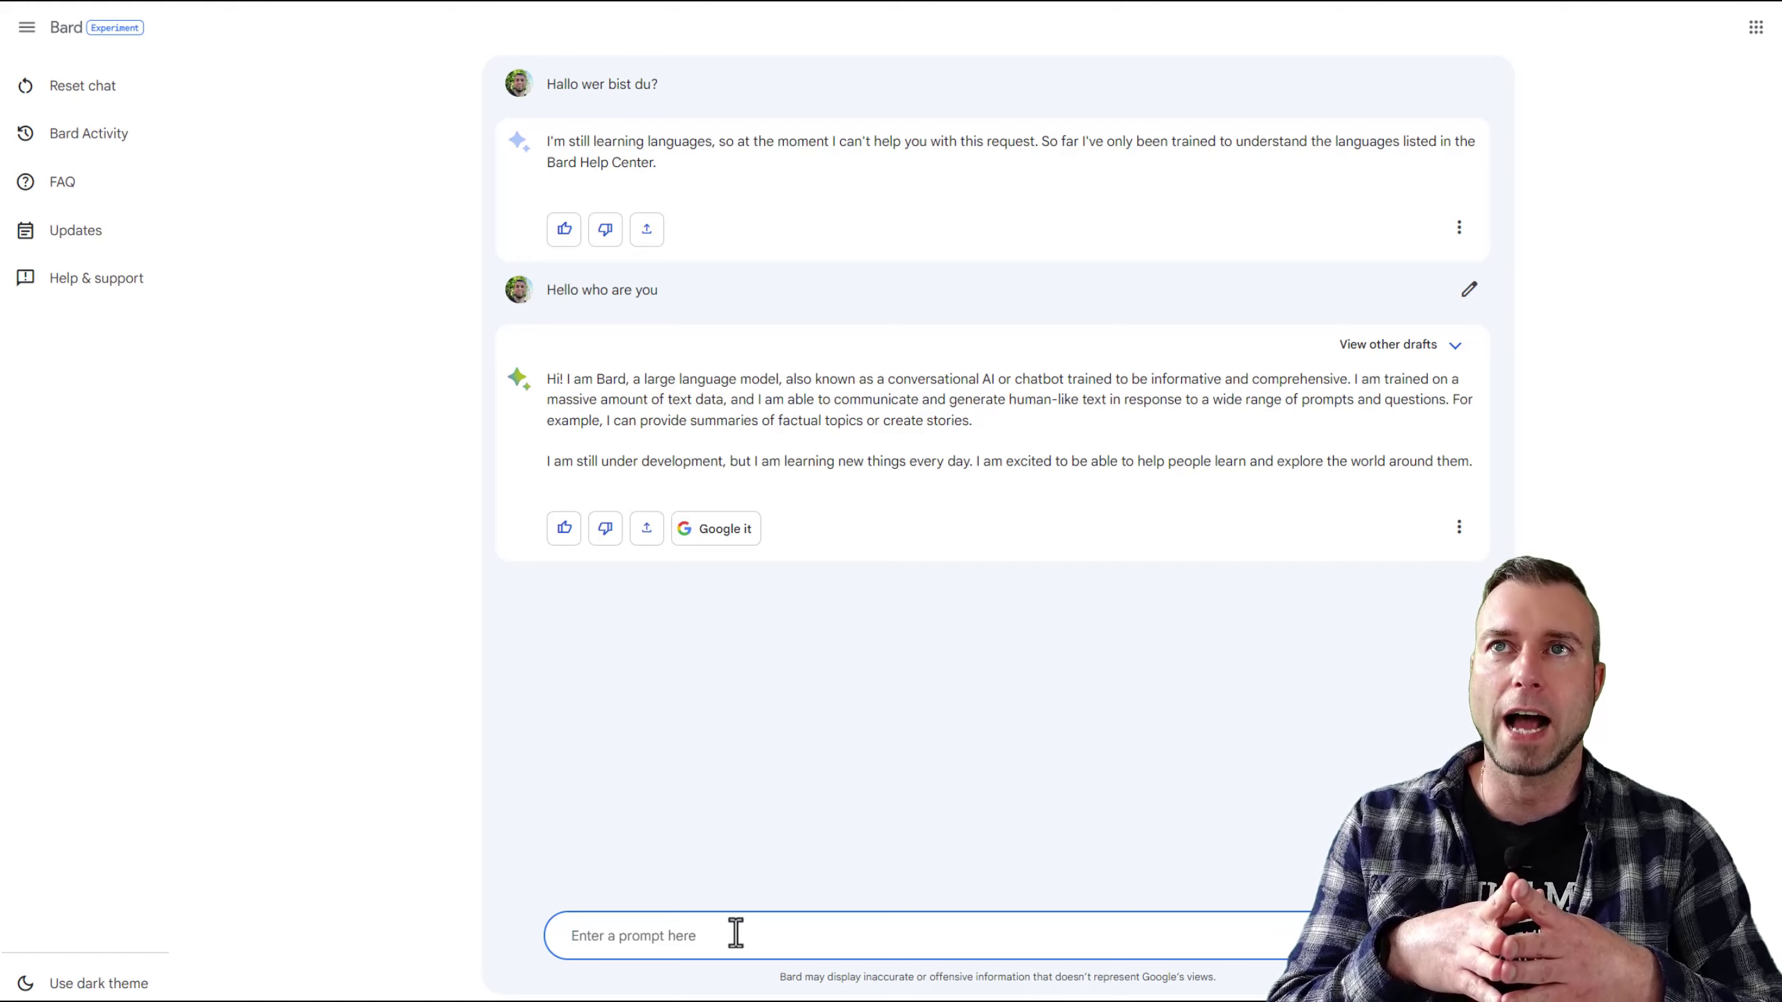
pyautogui.hotkey('ctrl', '+')
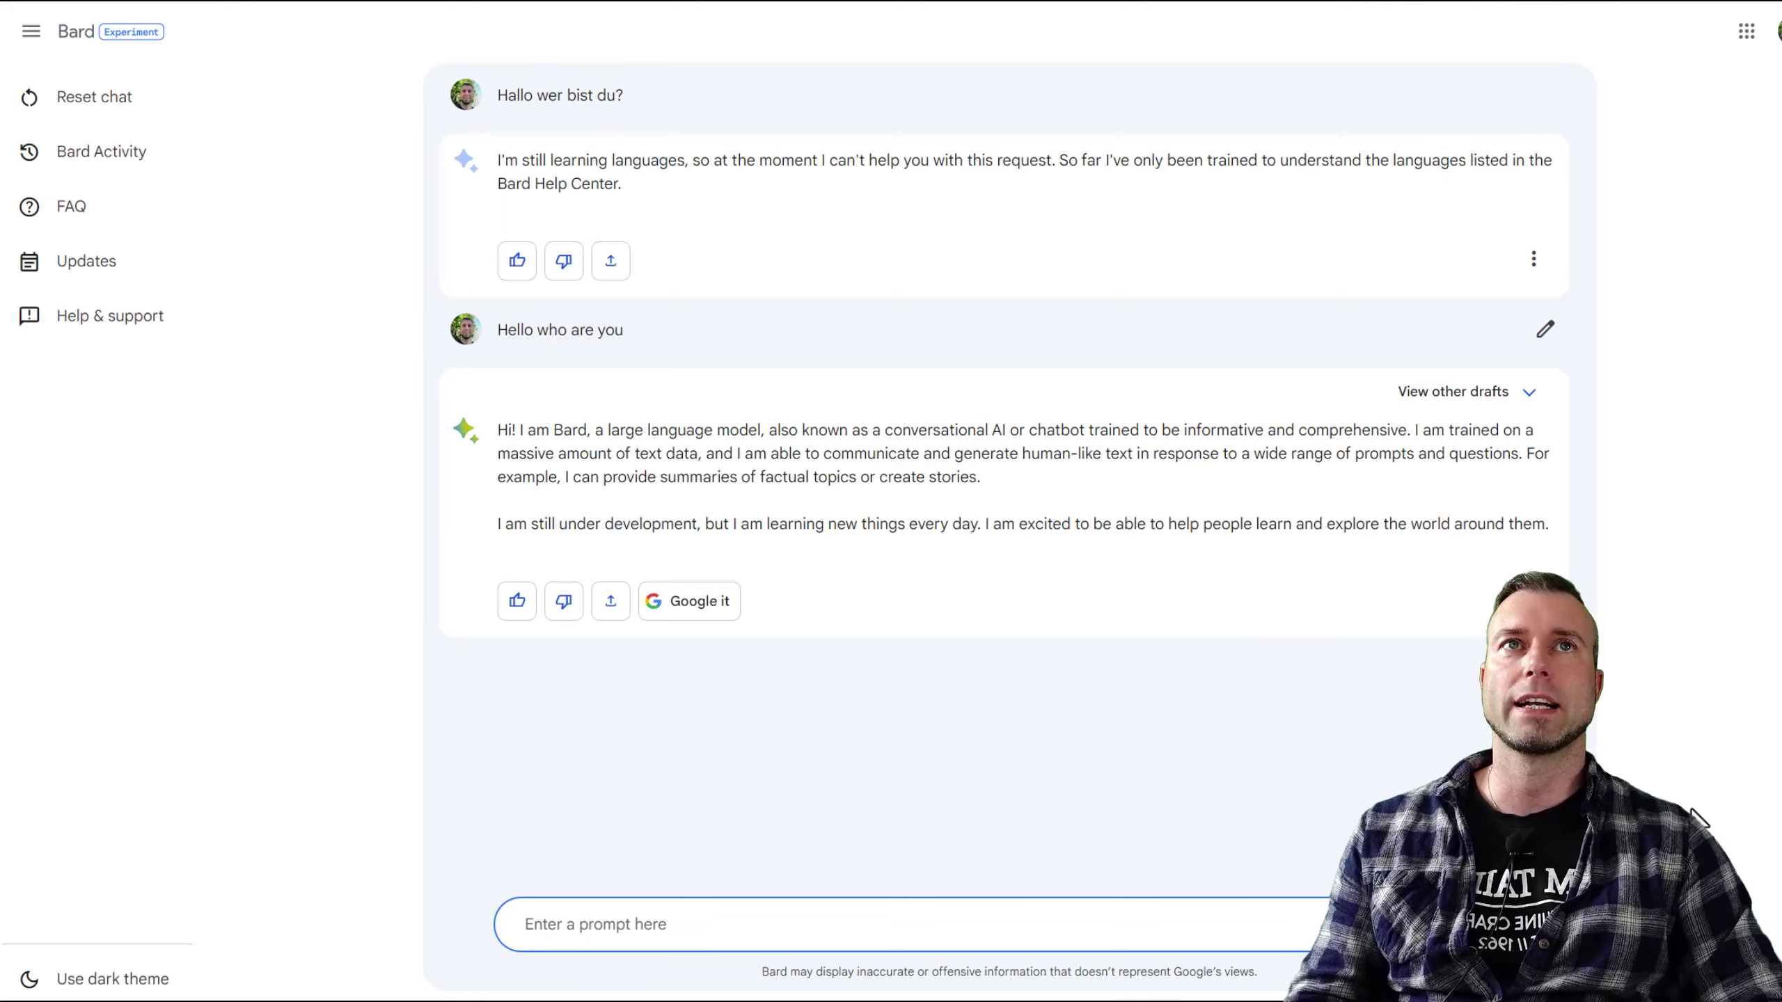
pyautogui.hotkey('ctrl', '-')
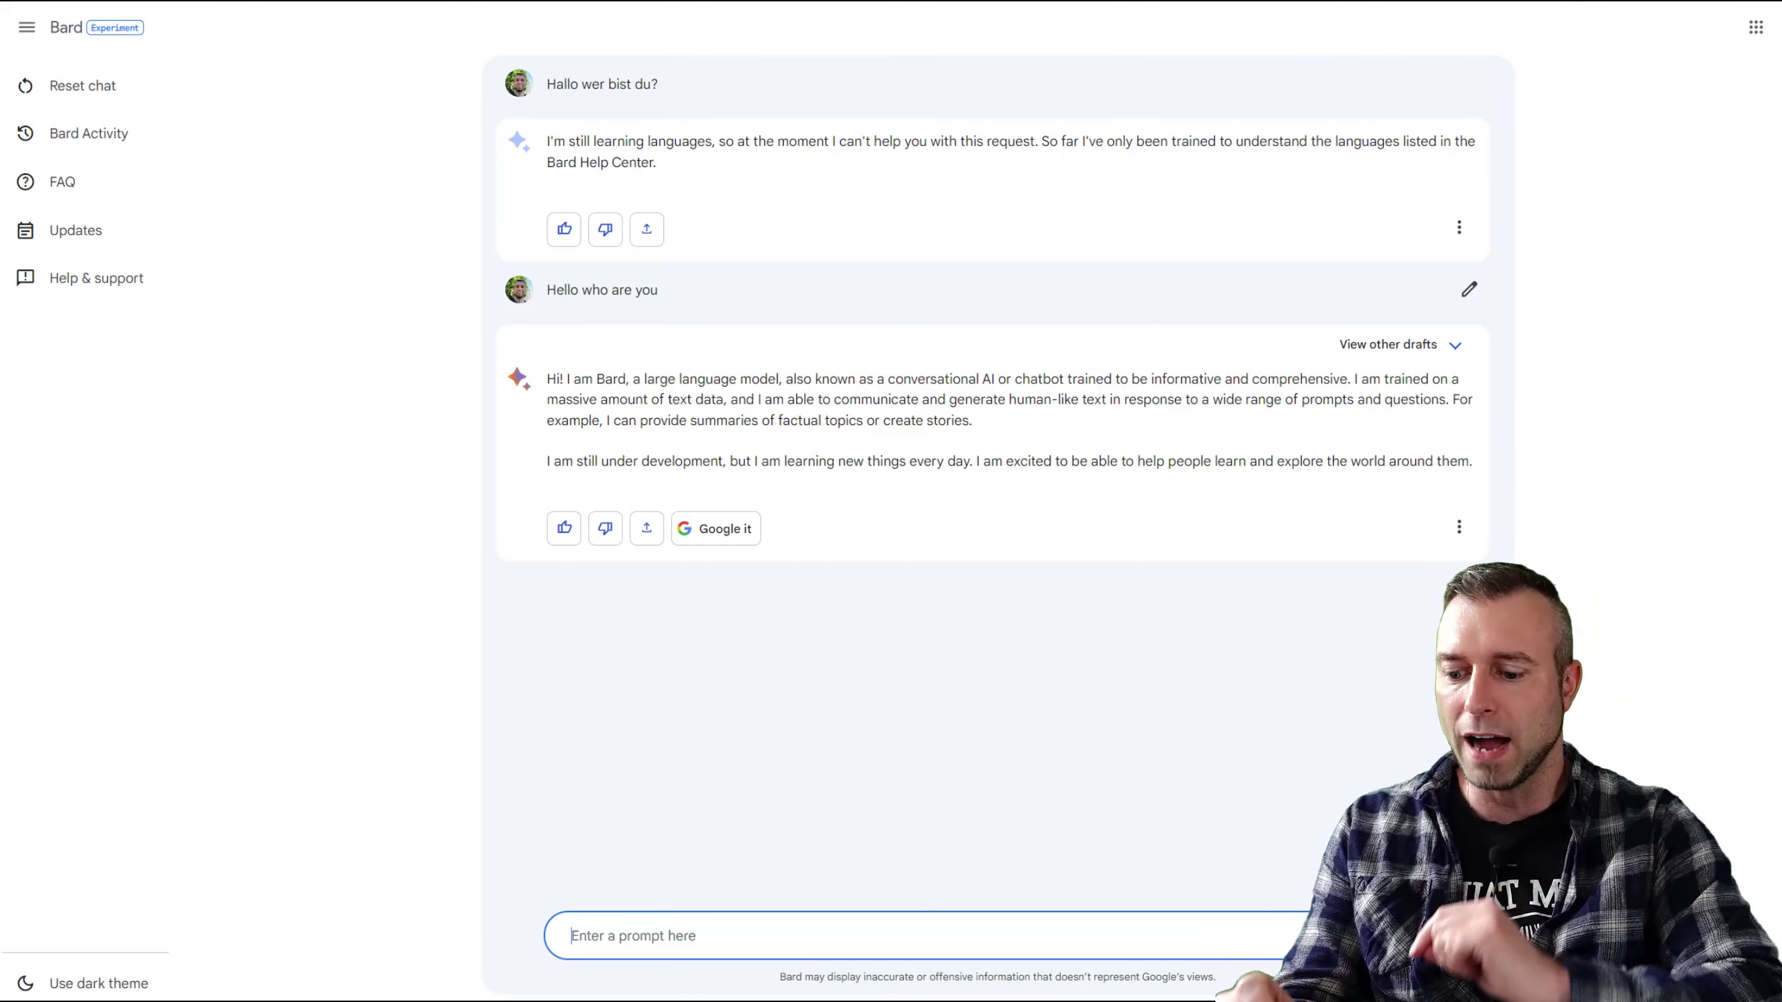
# Send the prompt "wich langauges do you speak" and highlight the word "German" in the reply.
pyautogui.write('wich la')
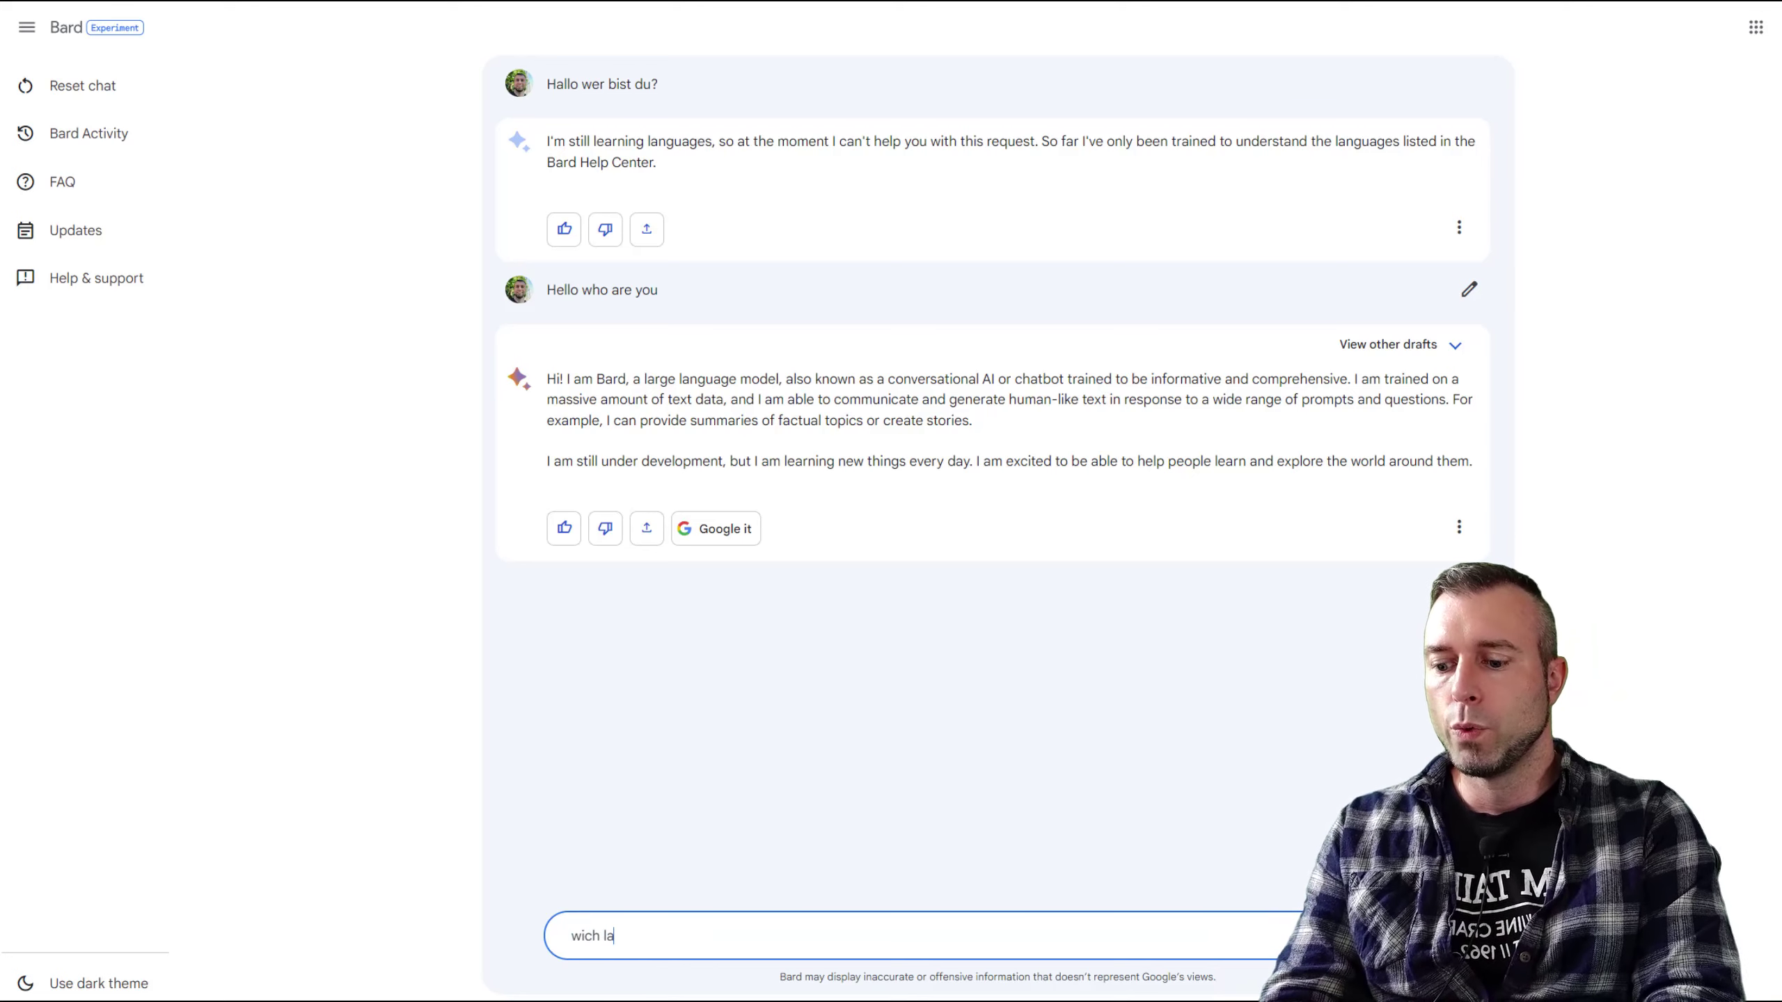
pyautogui.write('ngauges do ')
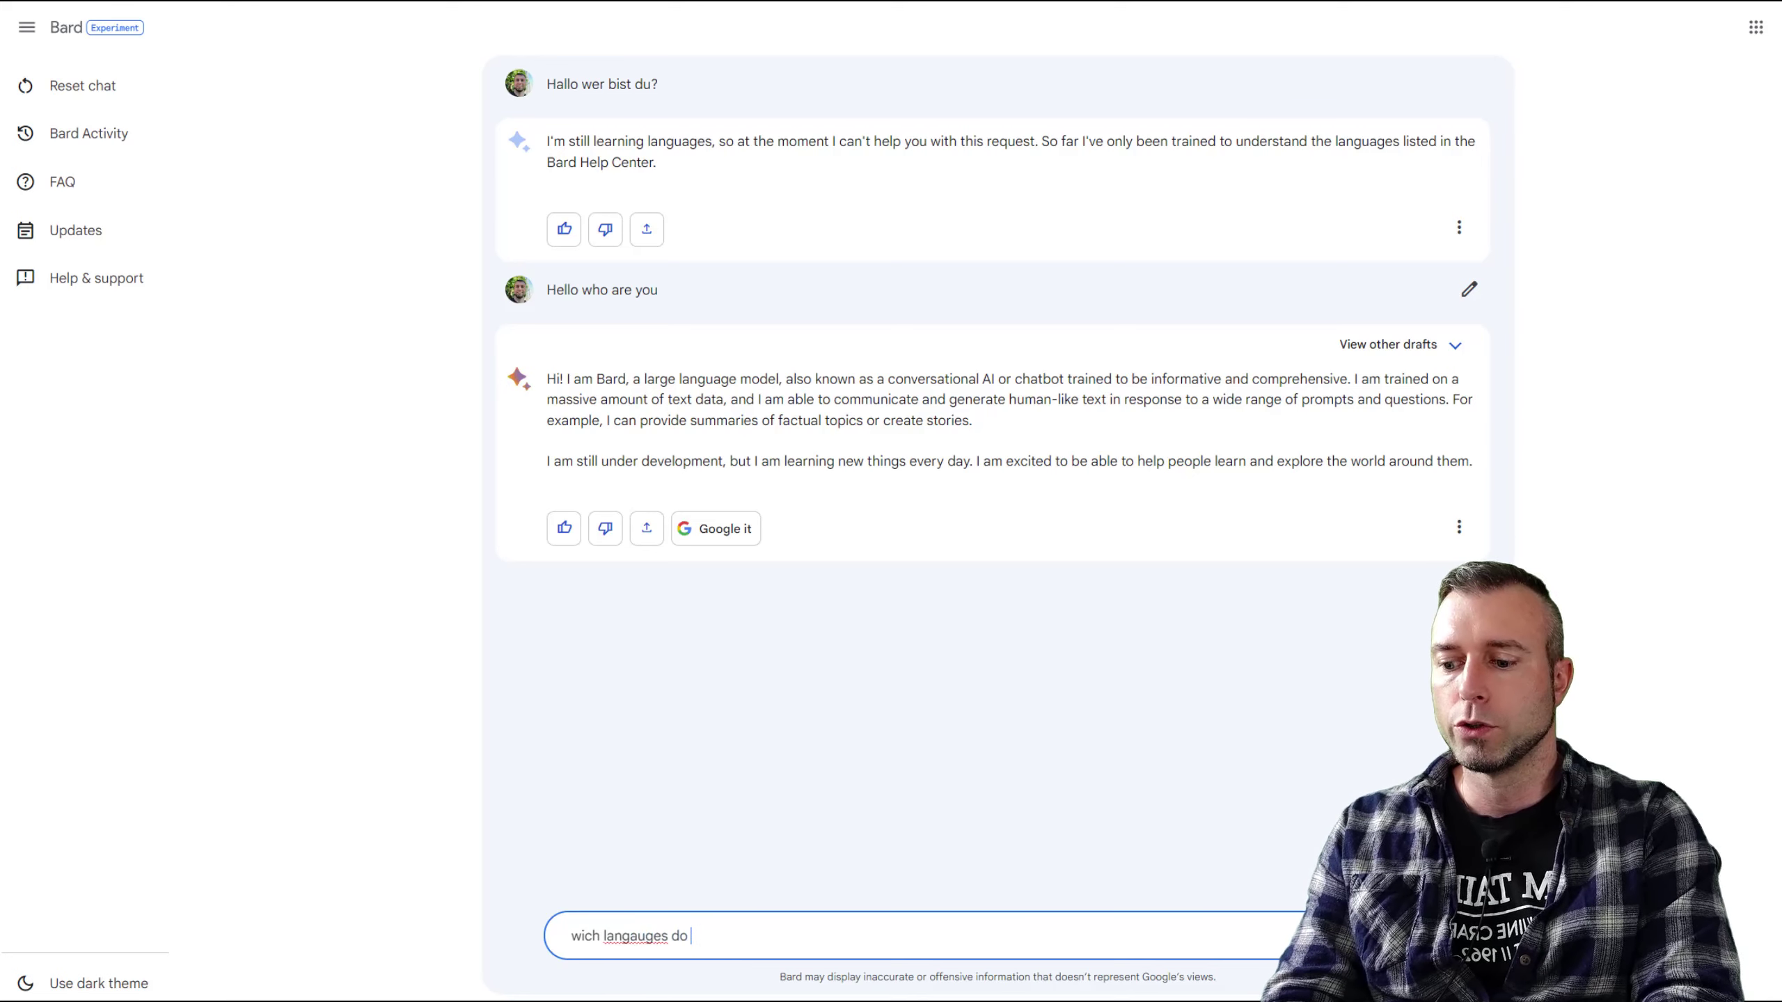
pyautogui.write('oou speak')
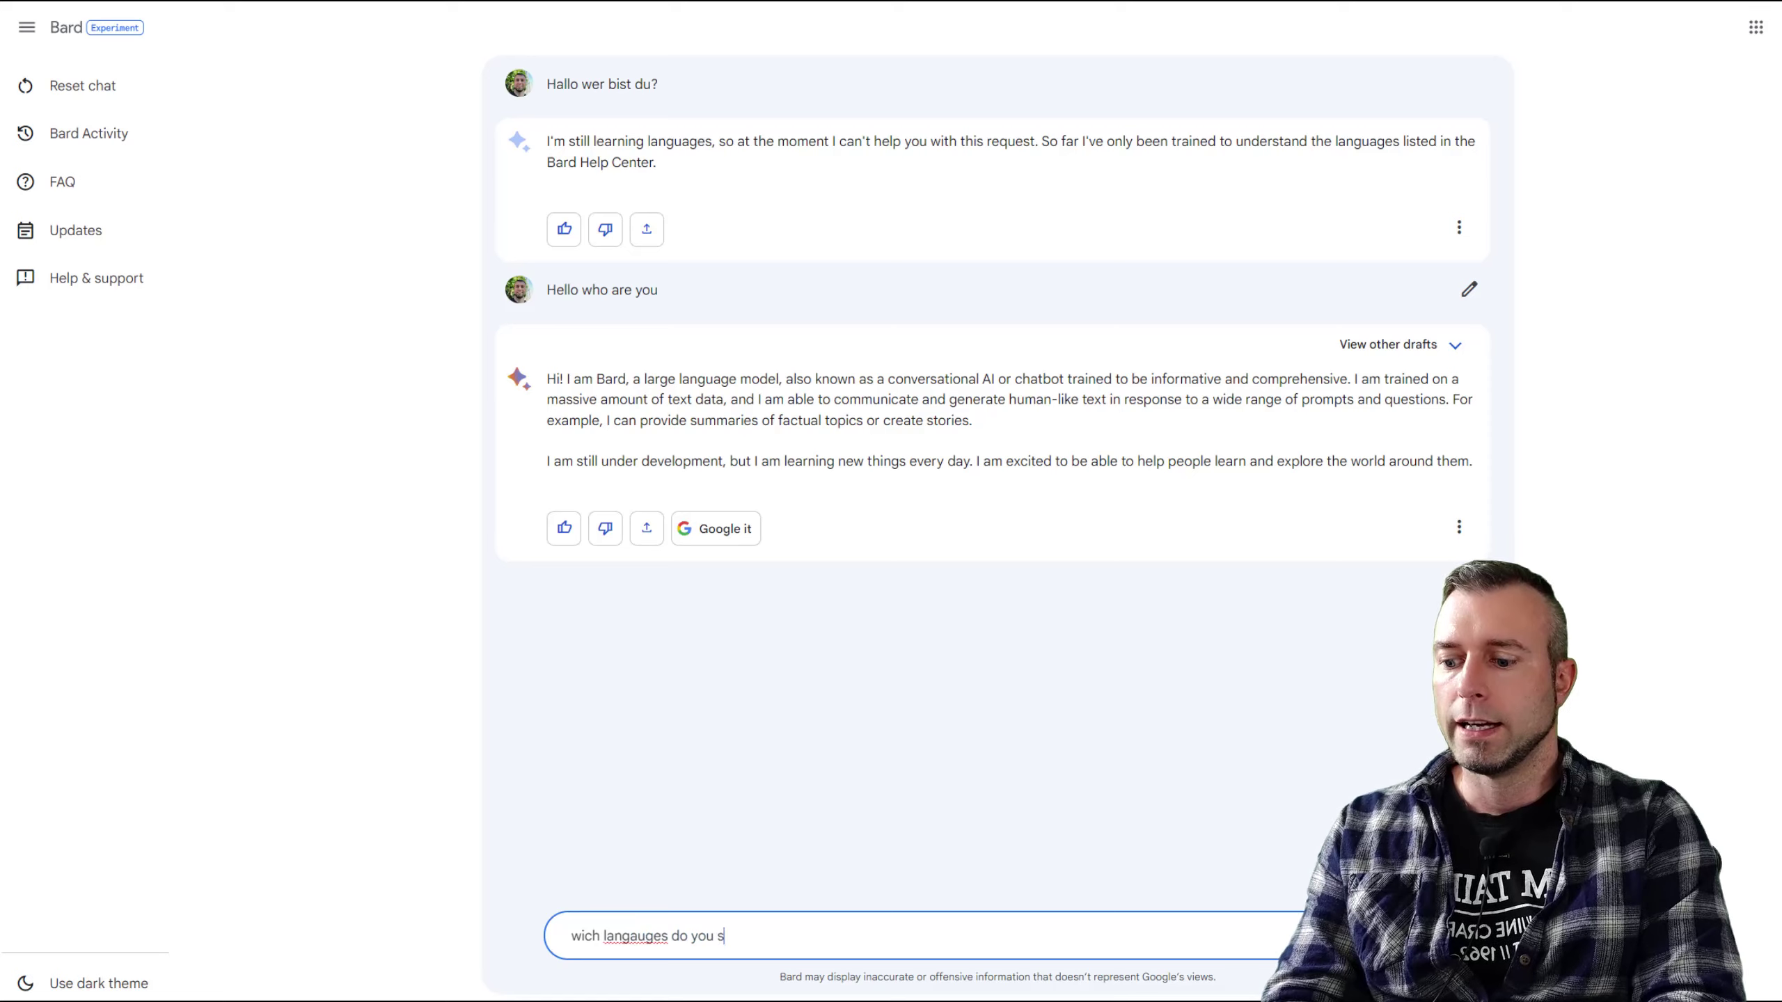
pyautogui.press('Return')
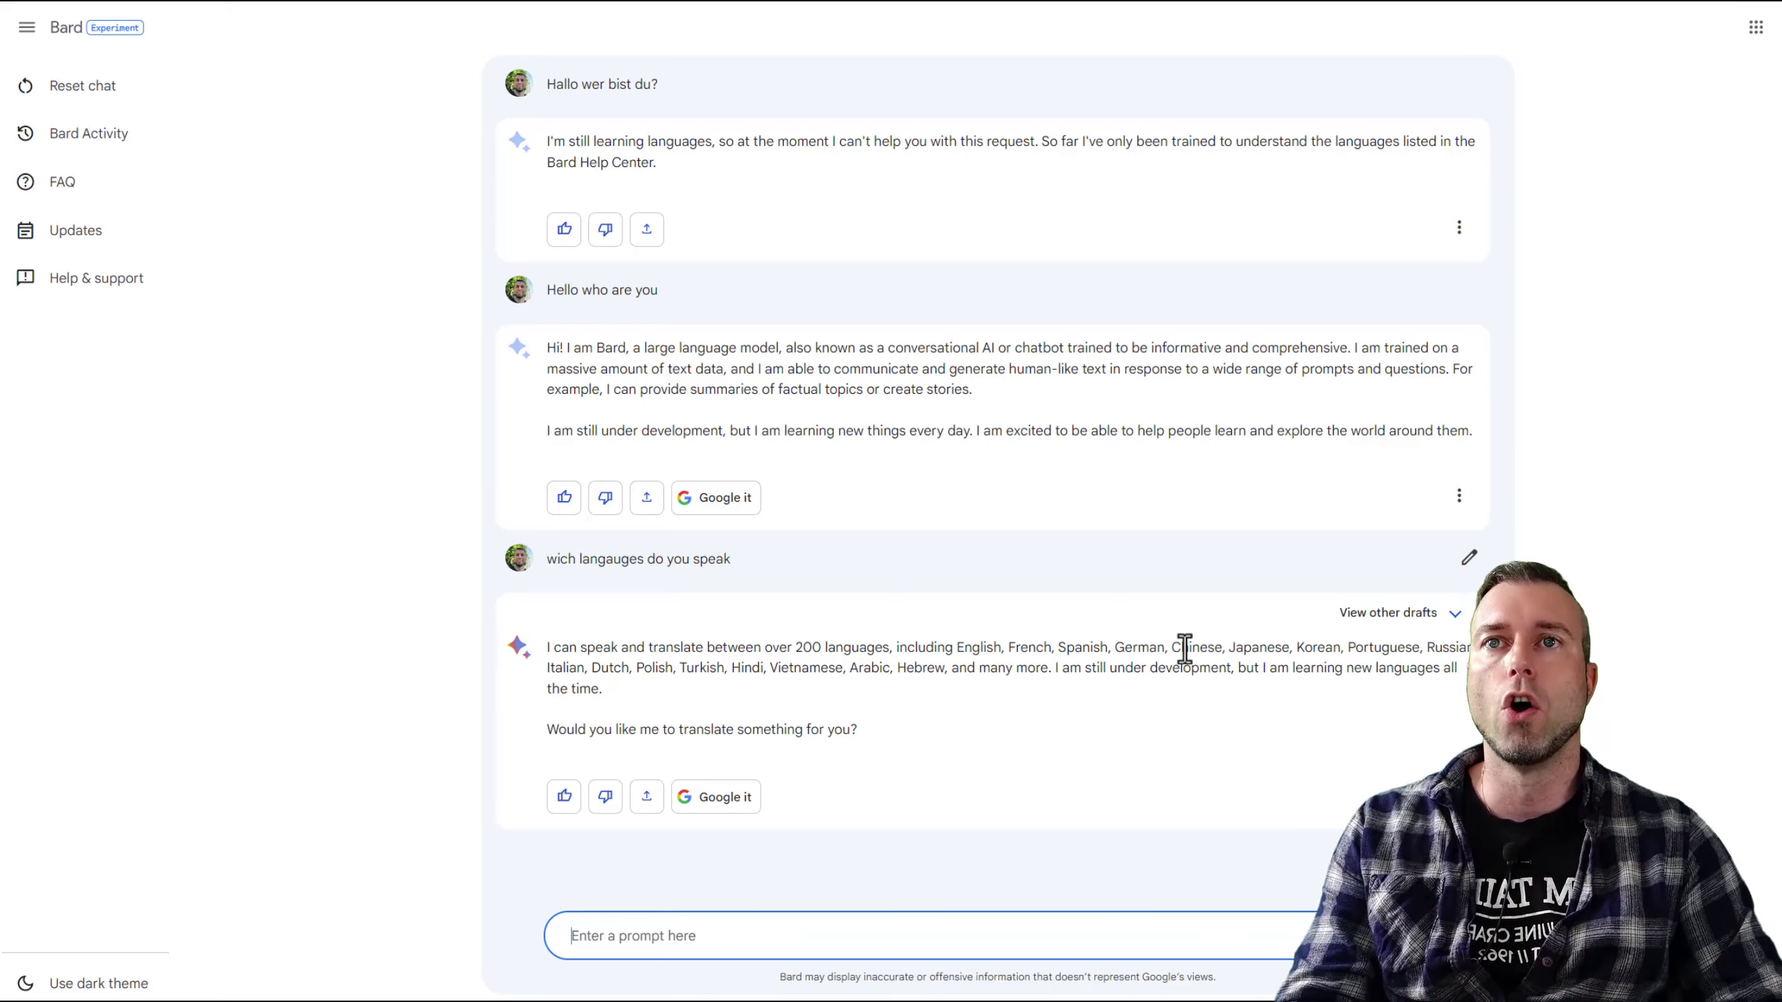
pyautogui.doubleClick(1156, 647)
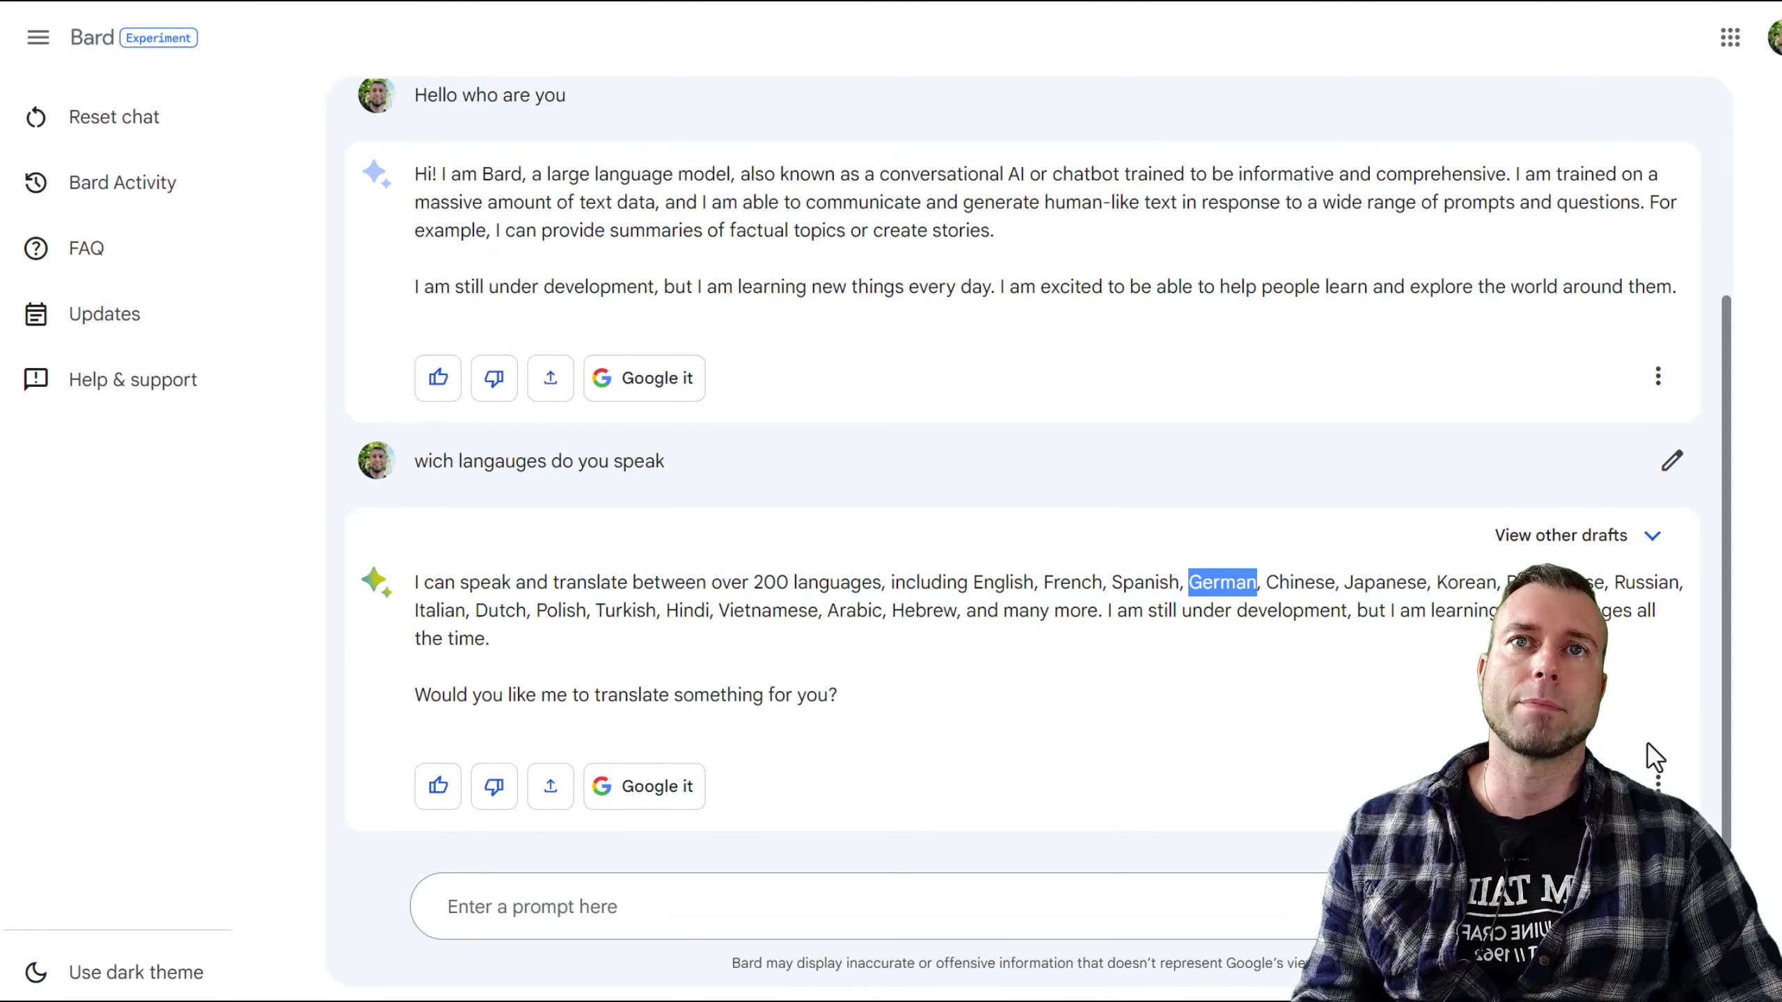
pyautogui.hotkey('ctrl', '-')
# Send the follow-up message "german? great!" in the chat.
pyautogui.click(895, 937)
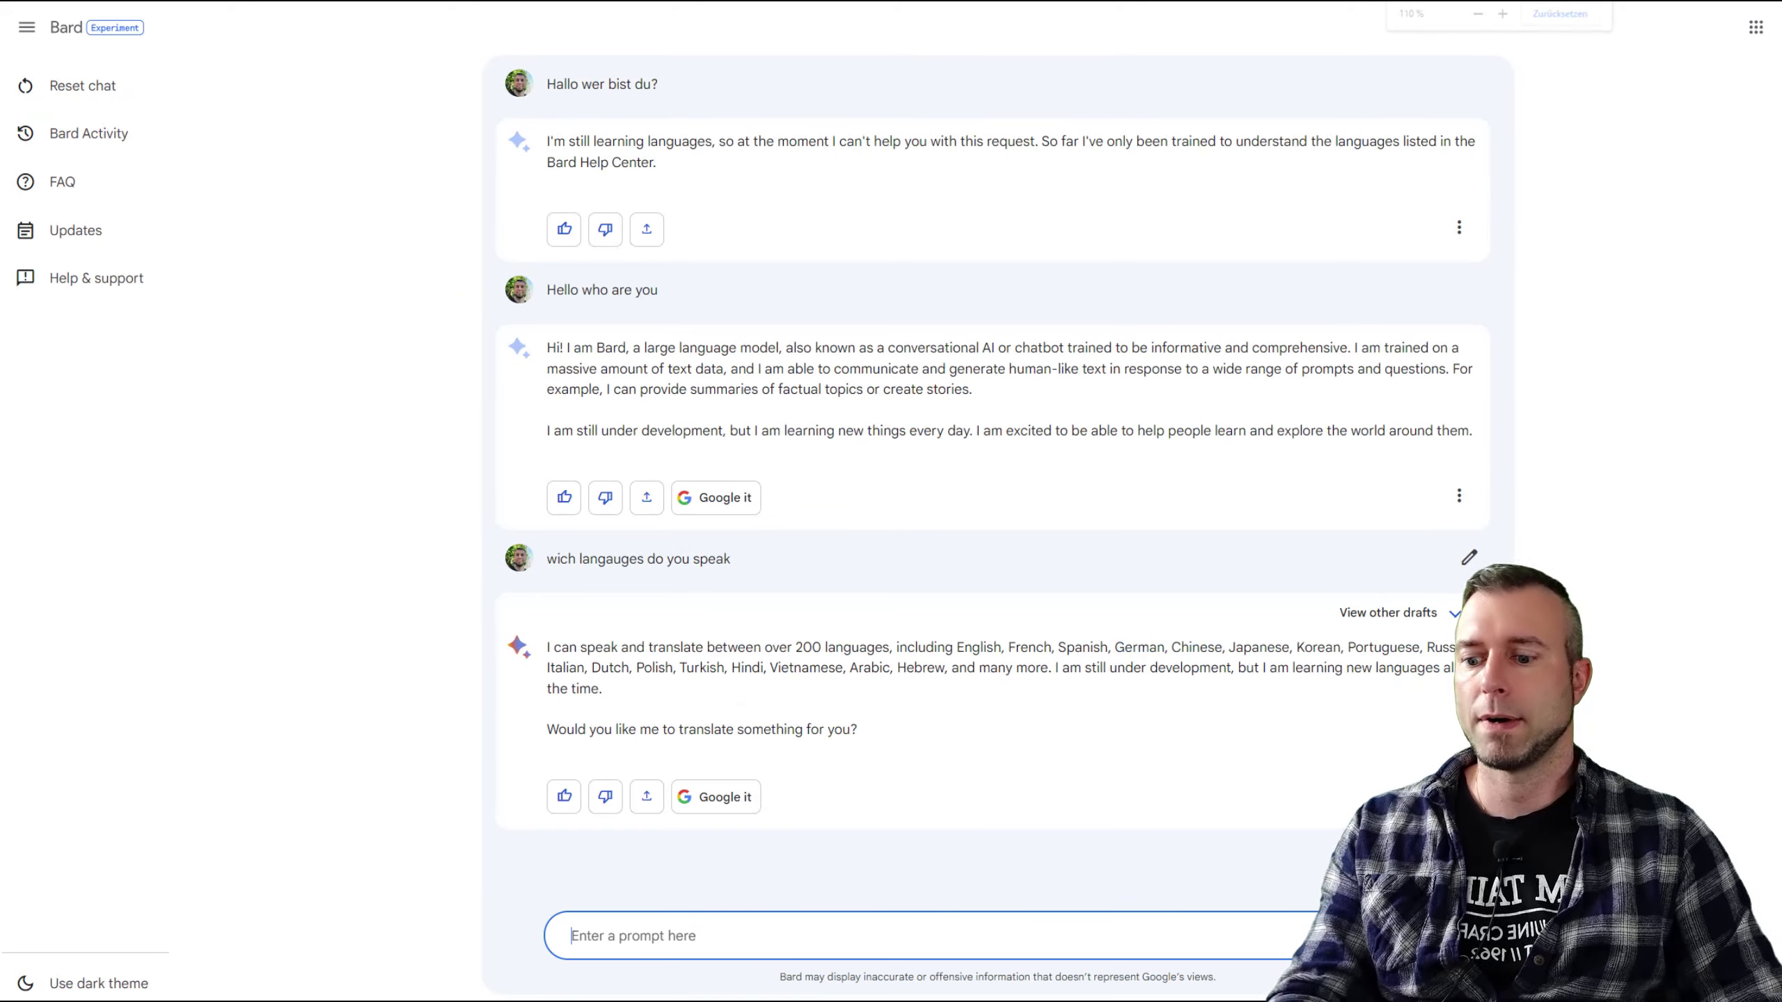
pyautogui.write('german?')
pyautogui.write('great!')
pyautogui.press('Return')
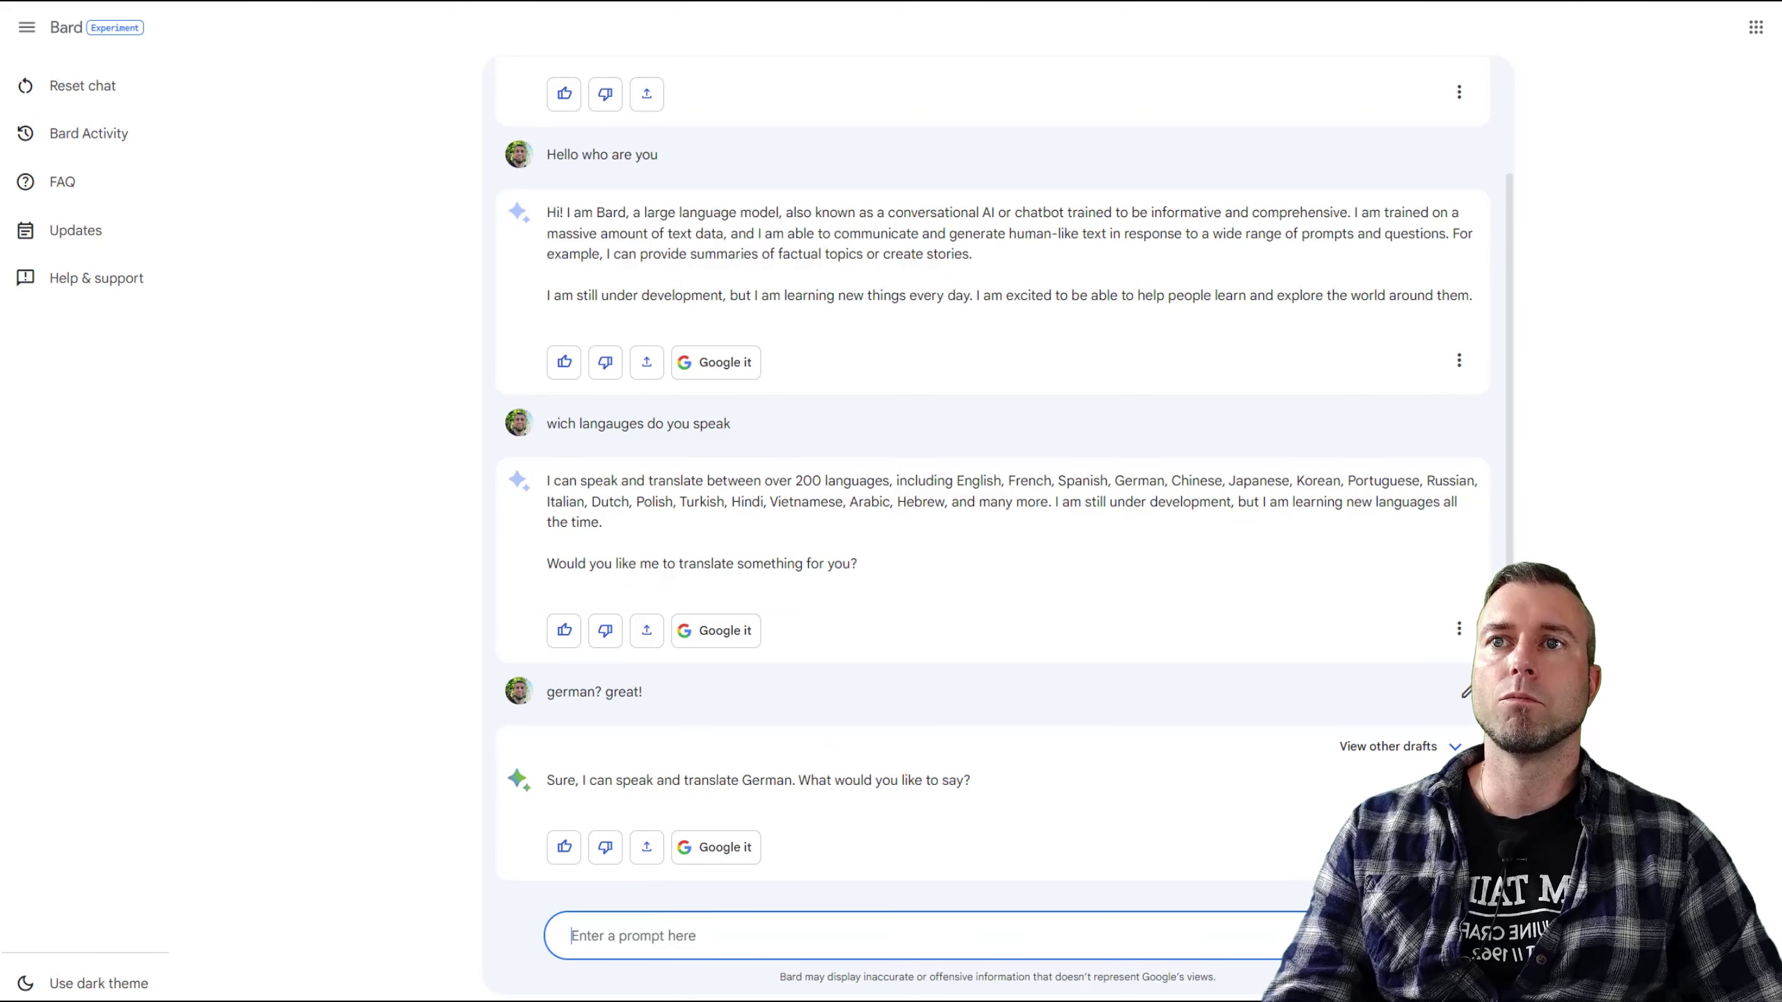
# Ask for a translation by sending the prompt: Say "hello how are you" in german.
pyautogui.write('Say')
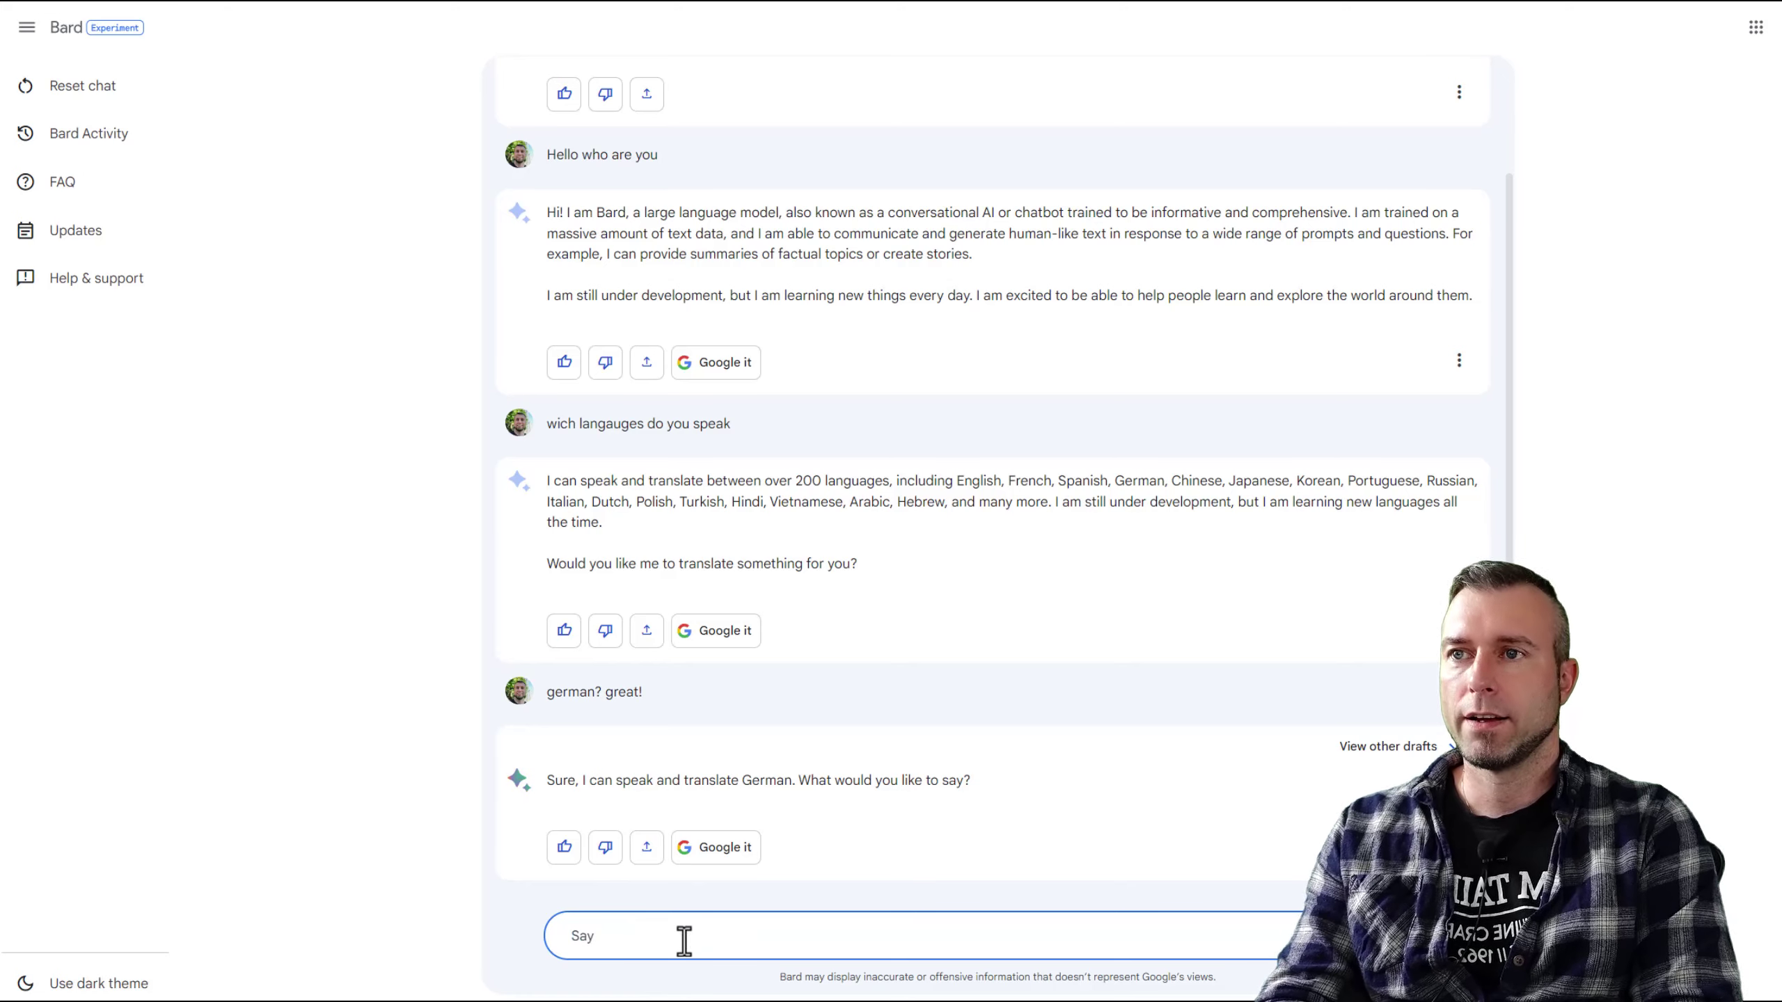
pyautogui.write(' H "hello how ar')
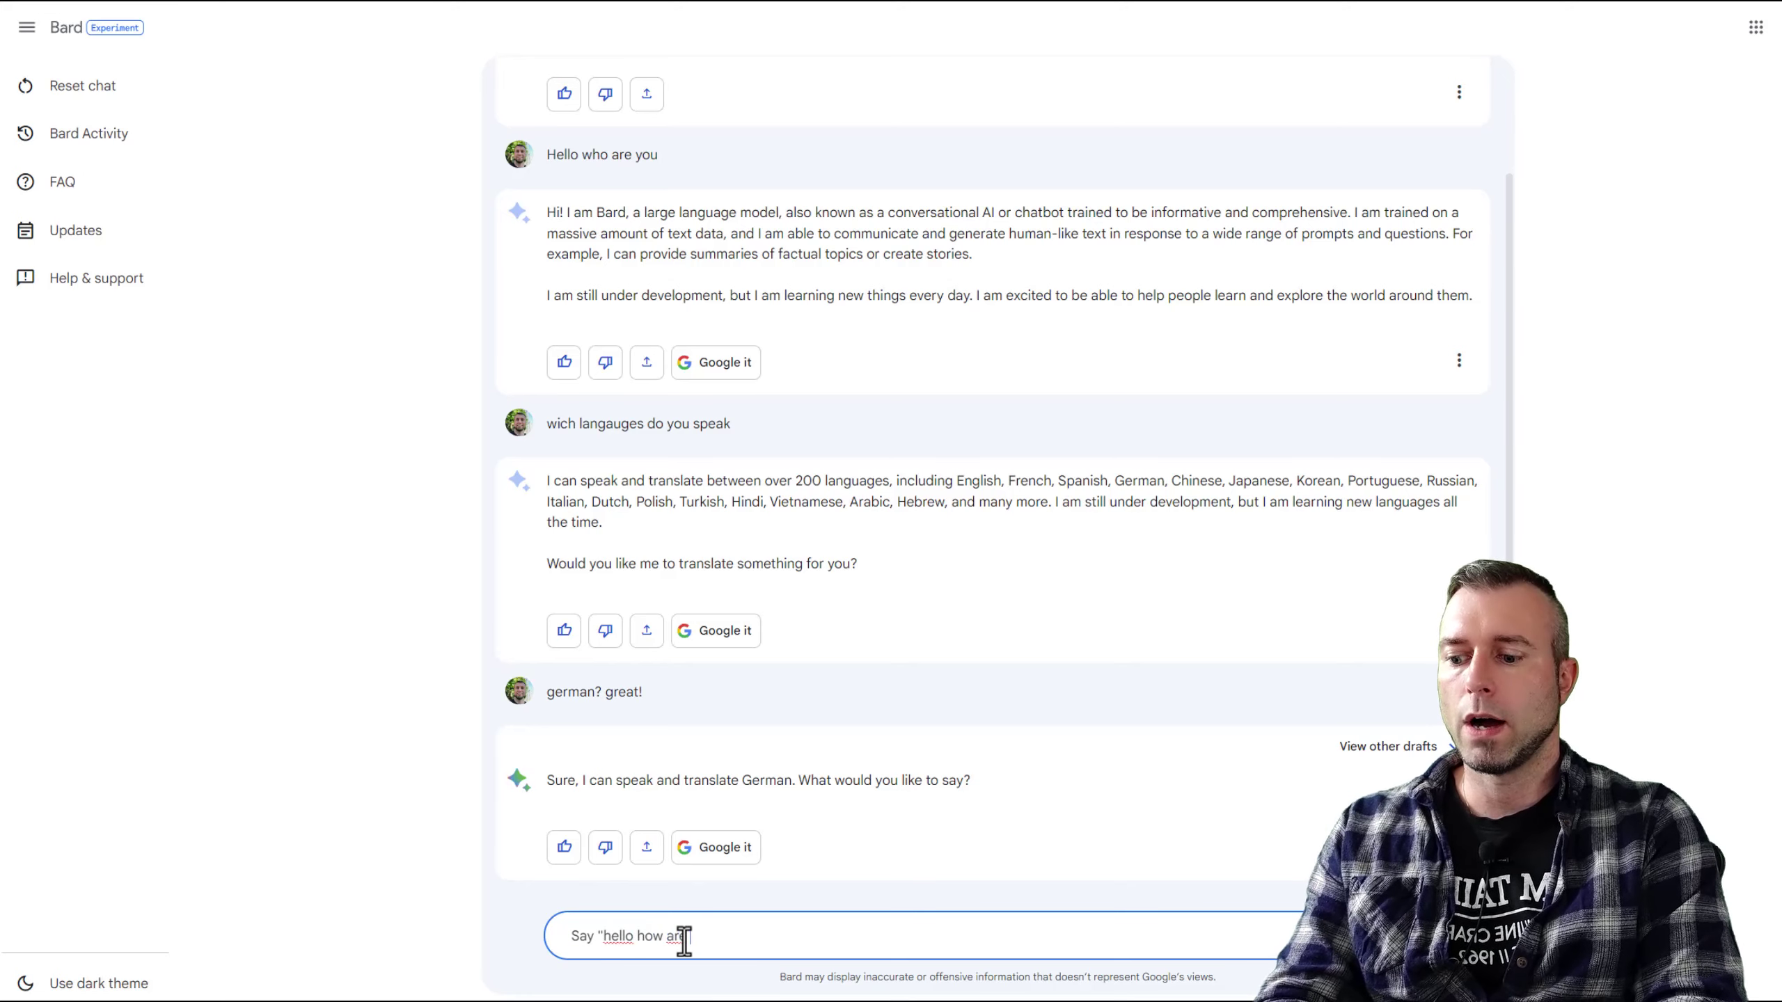
pyautogui.write('e you in german')
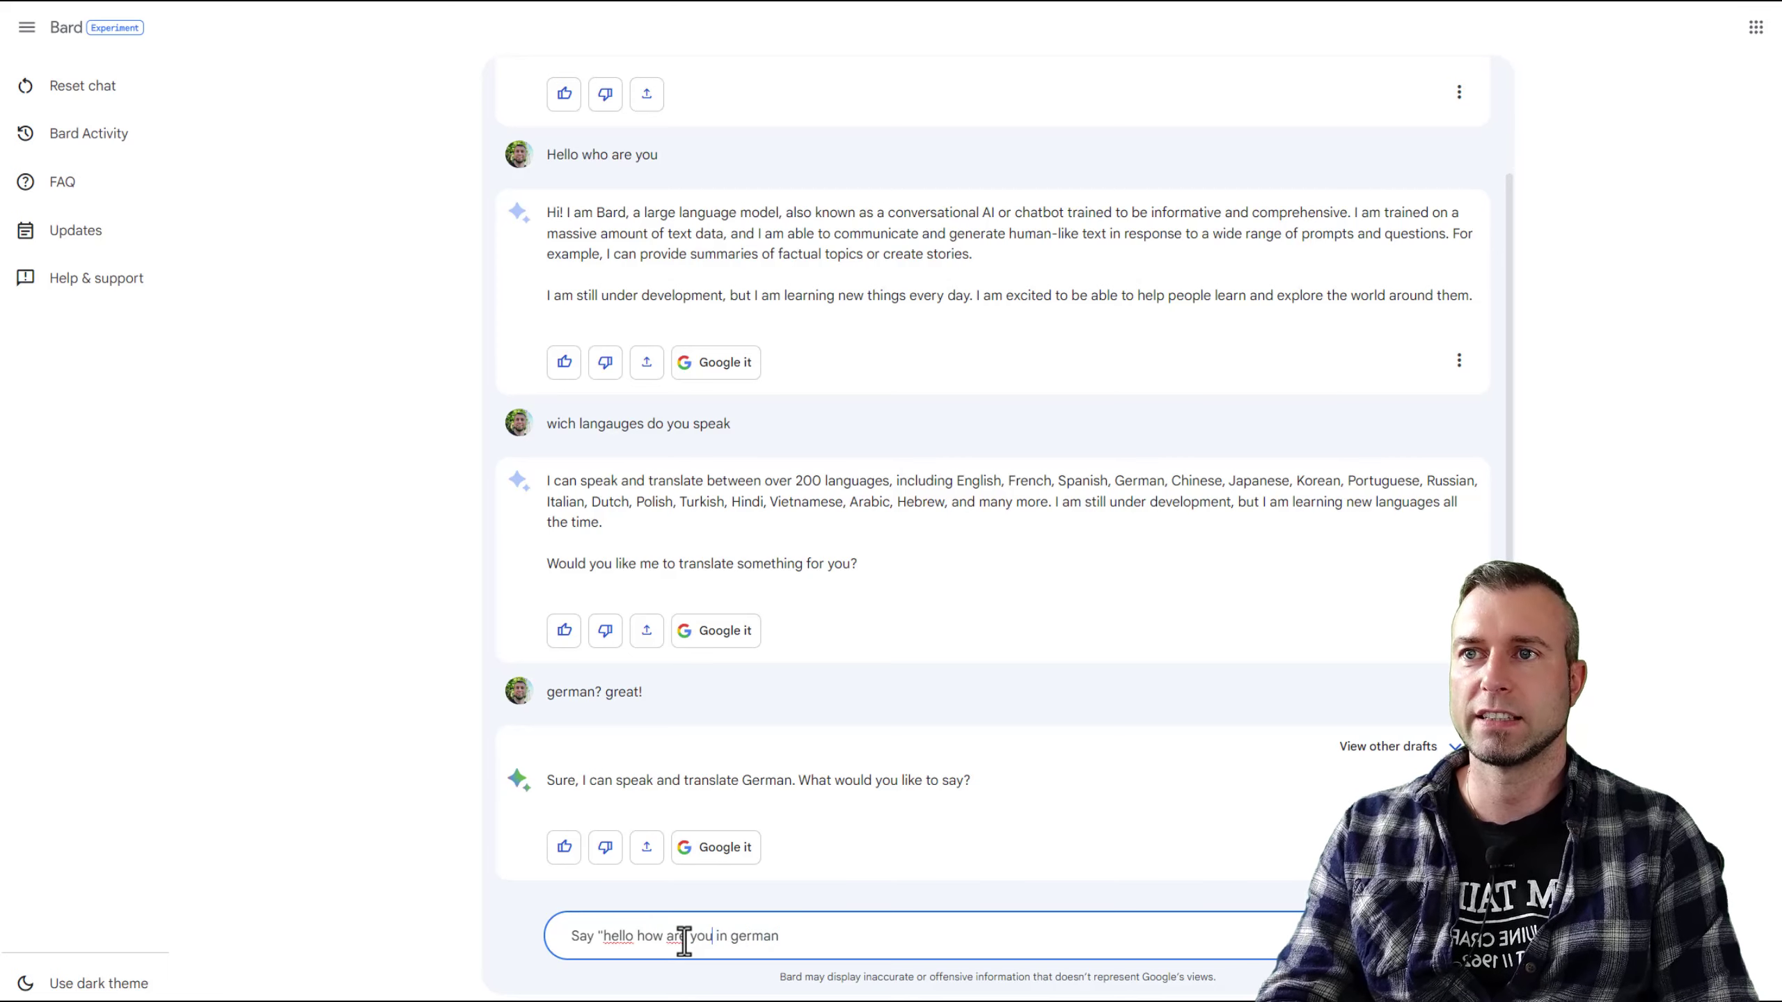
pyautogui.write('"')
pyautogui.press('Return')
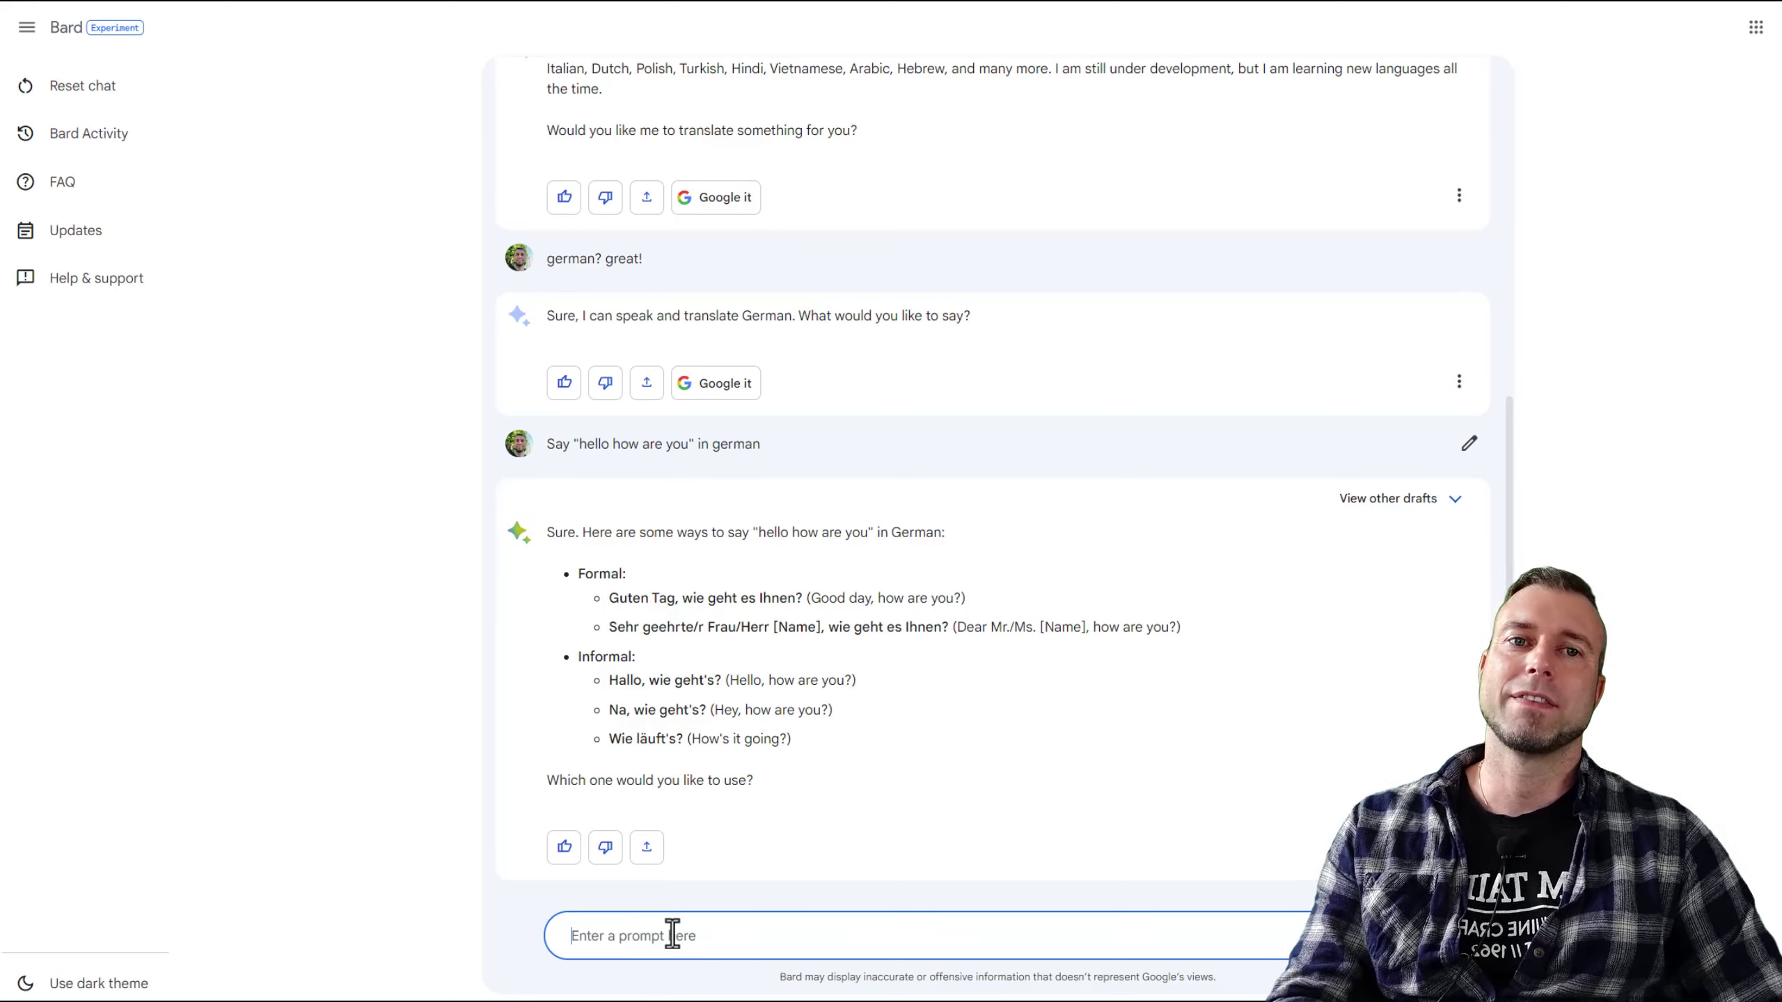
# Request a German answer by sending "Okay, than answer on this question in german".
pyautogui.write('Okay, ')
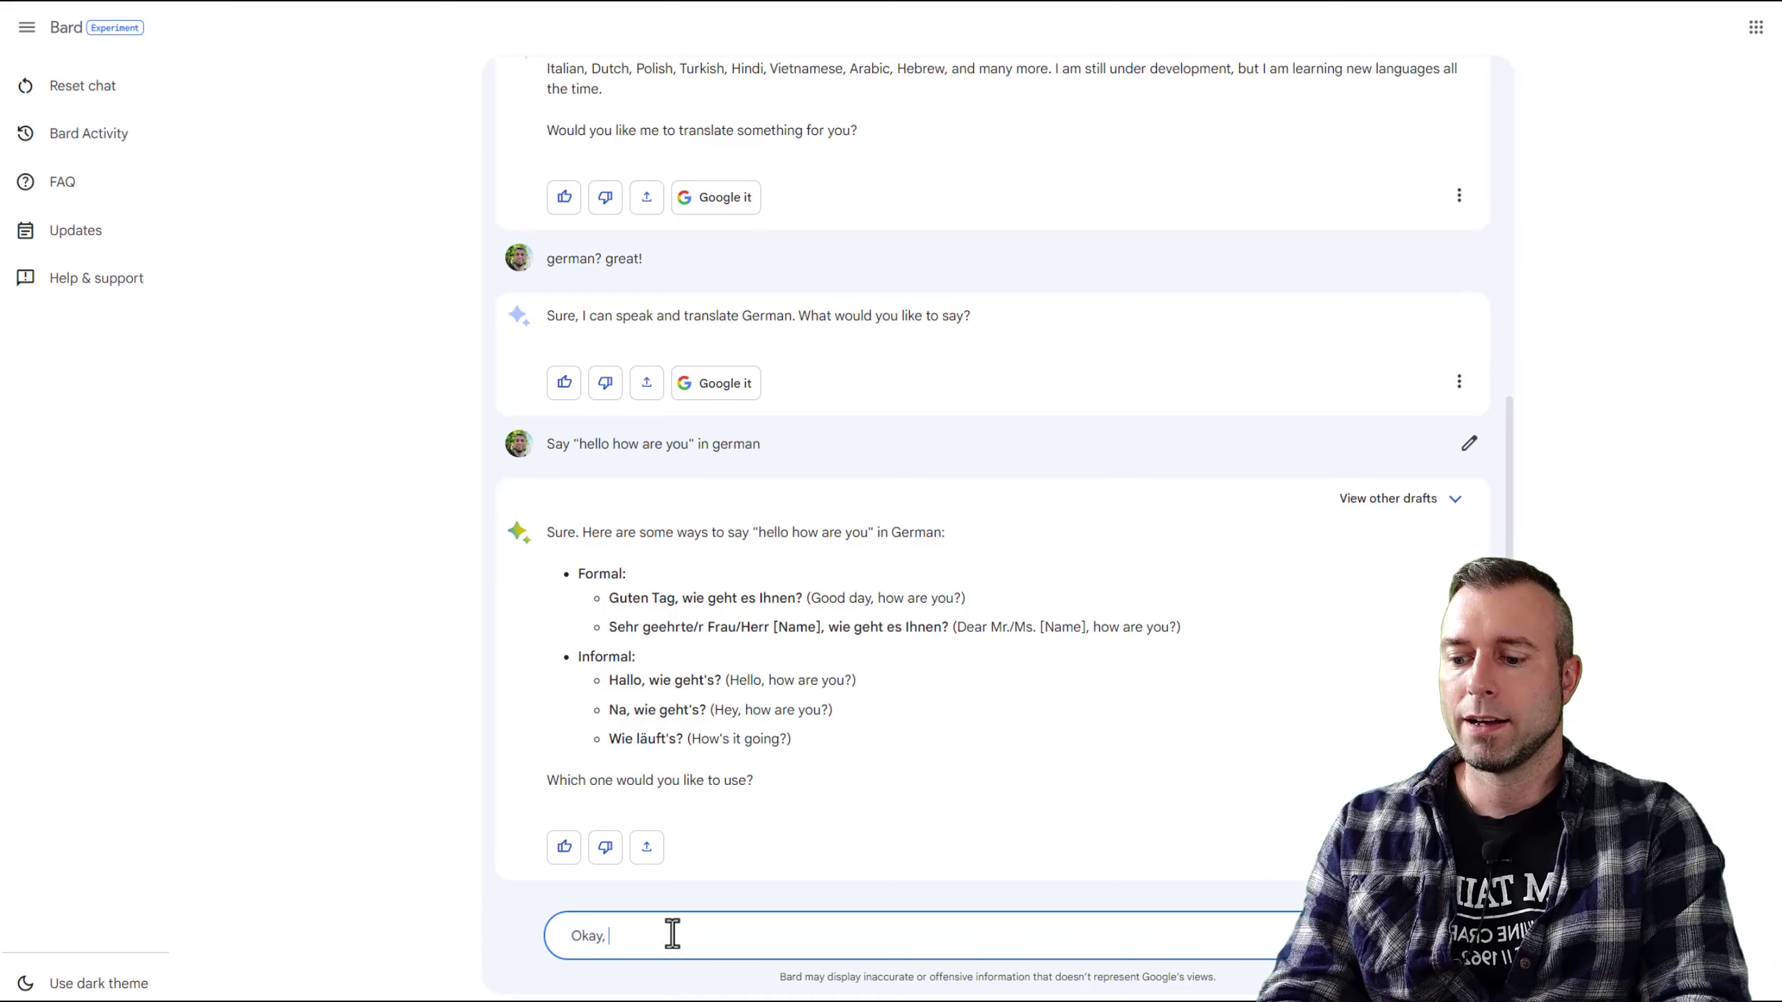
pyautogui.write('than answer ')
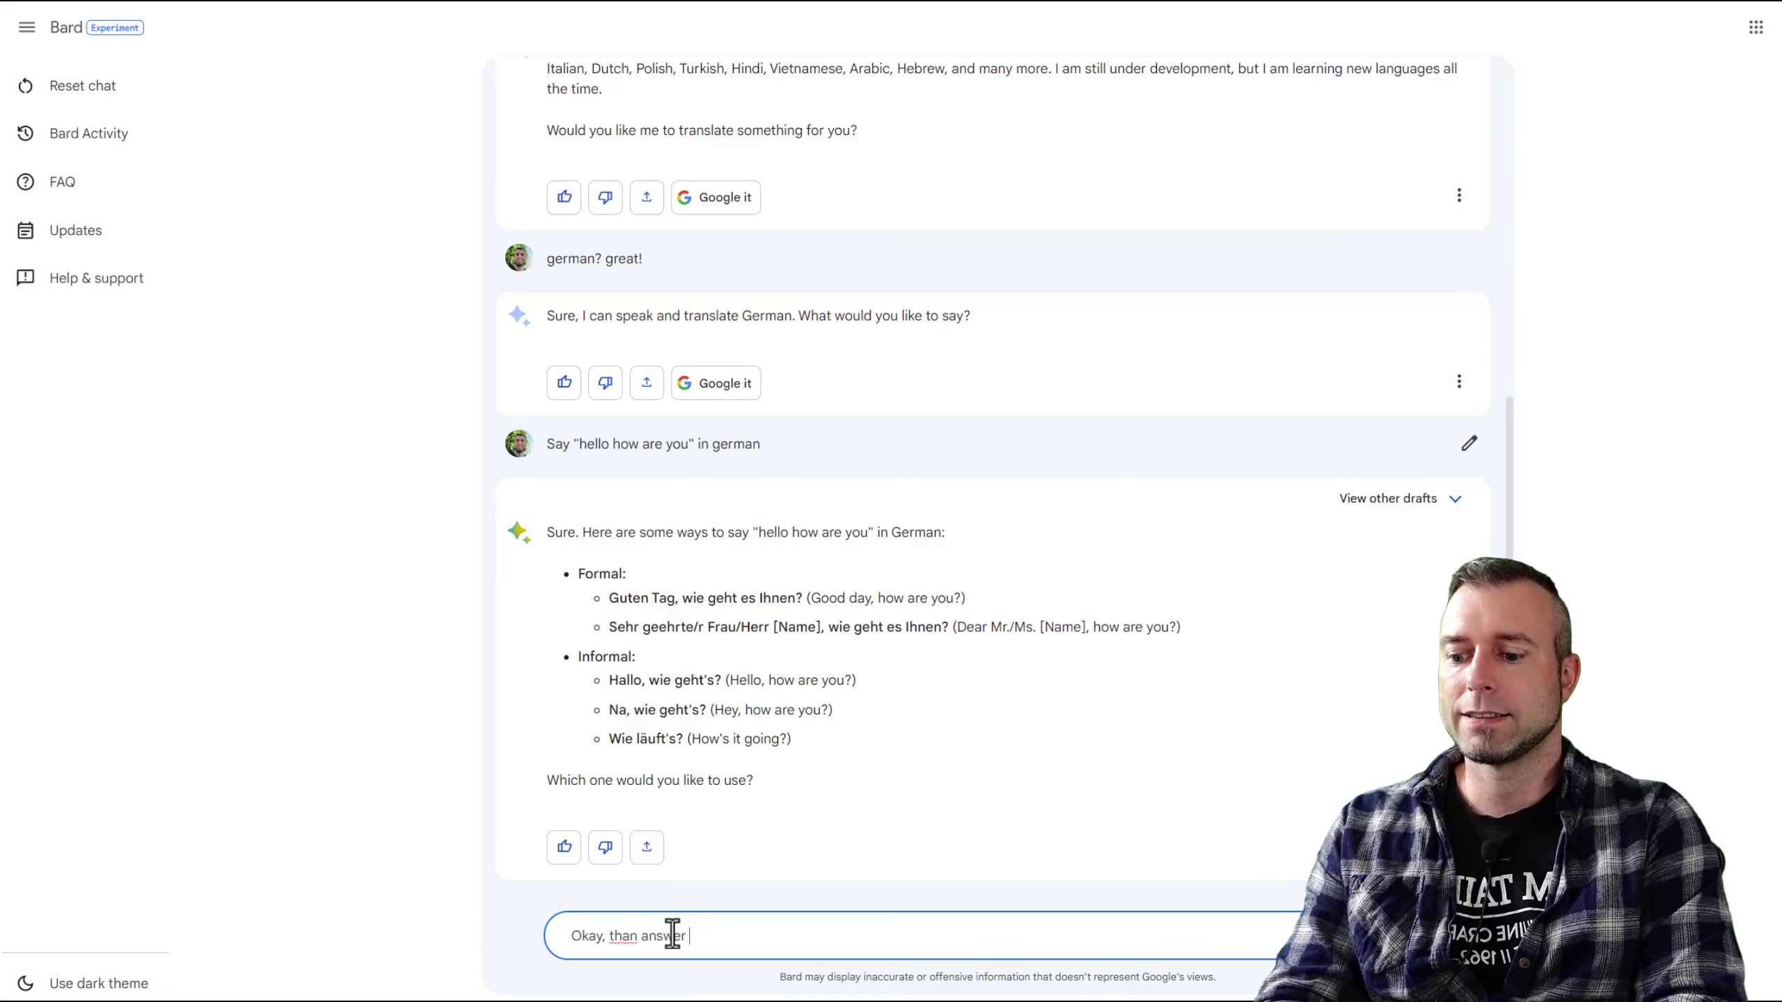
pyautogui.write('on this que')
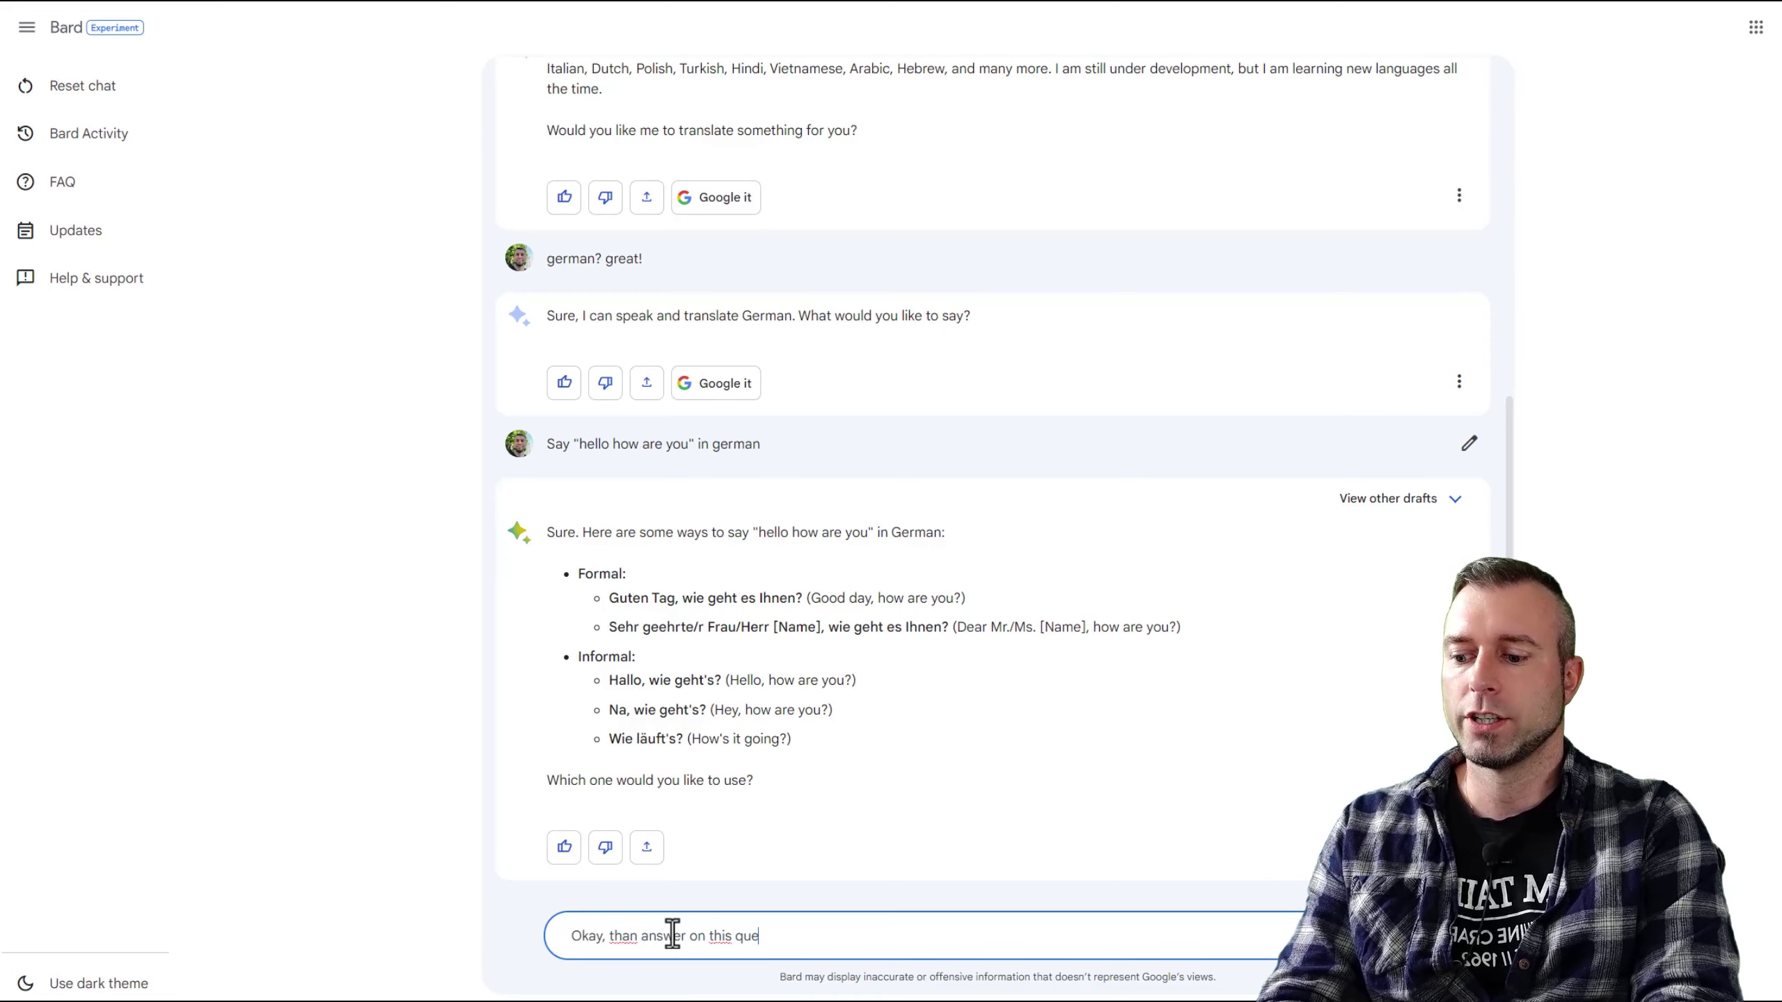
pyautogui.write('stion in german')
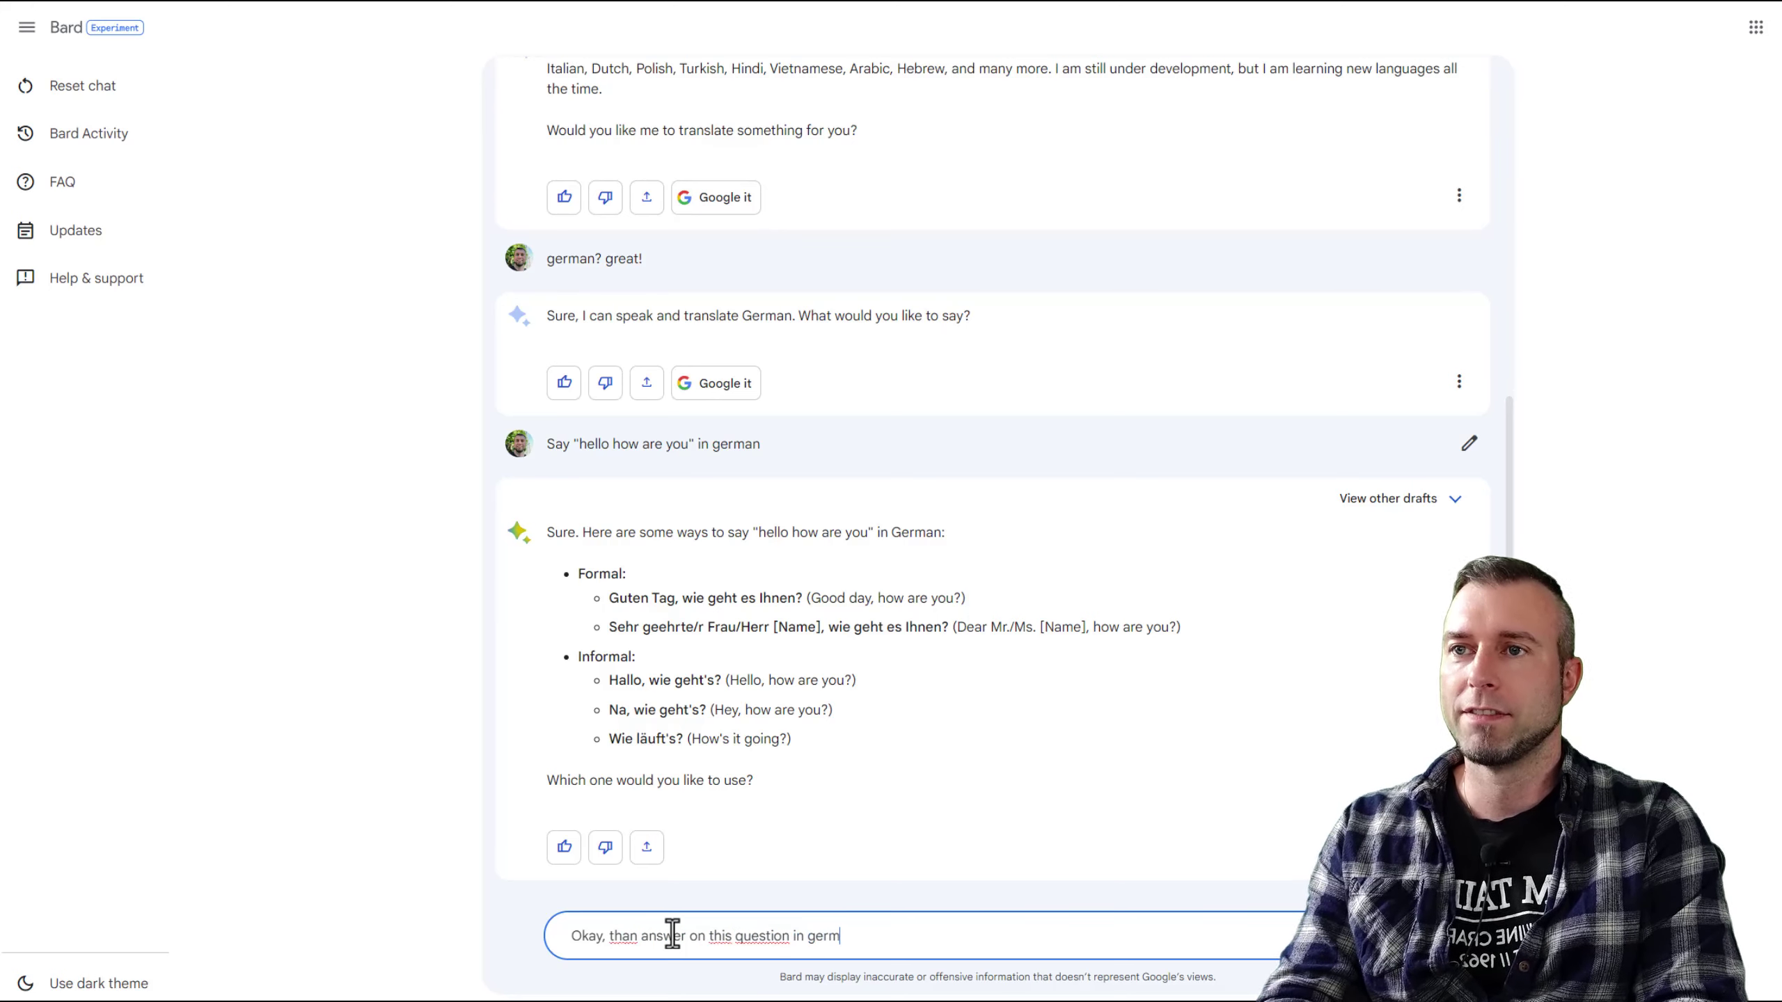
pyautogui.press('Return')
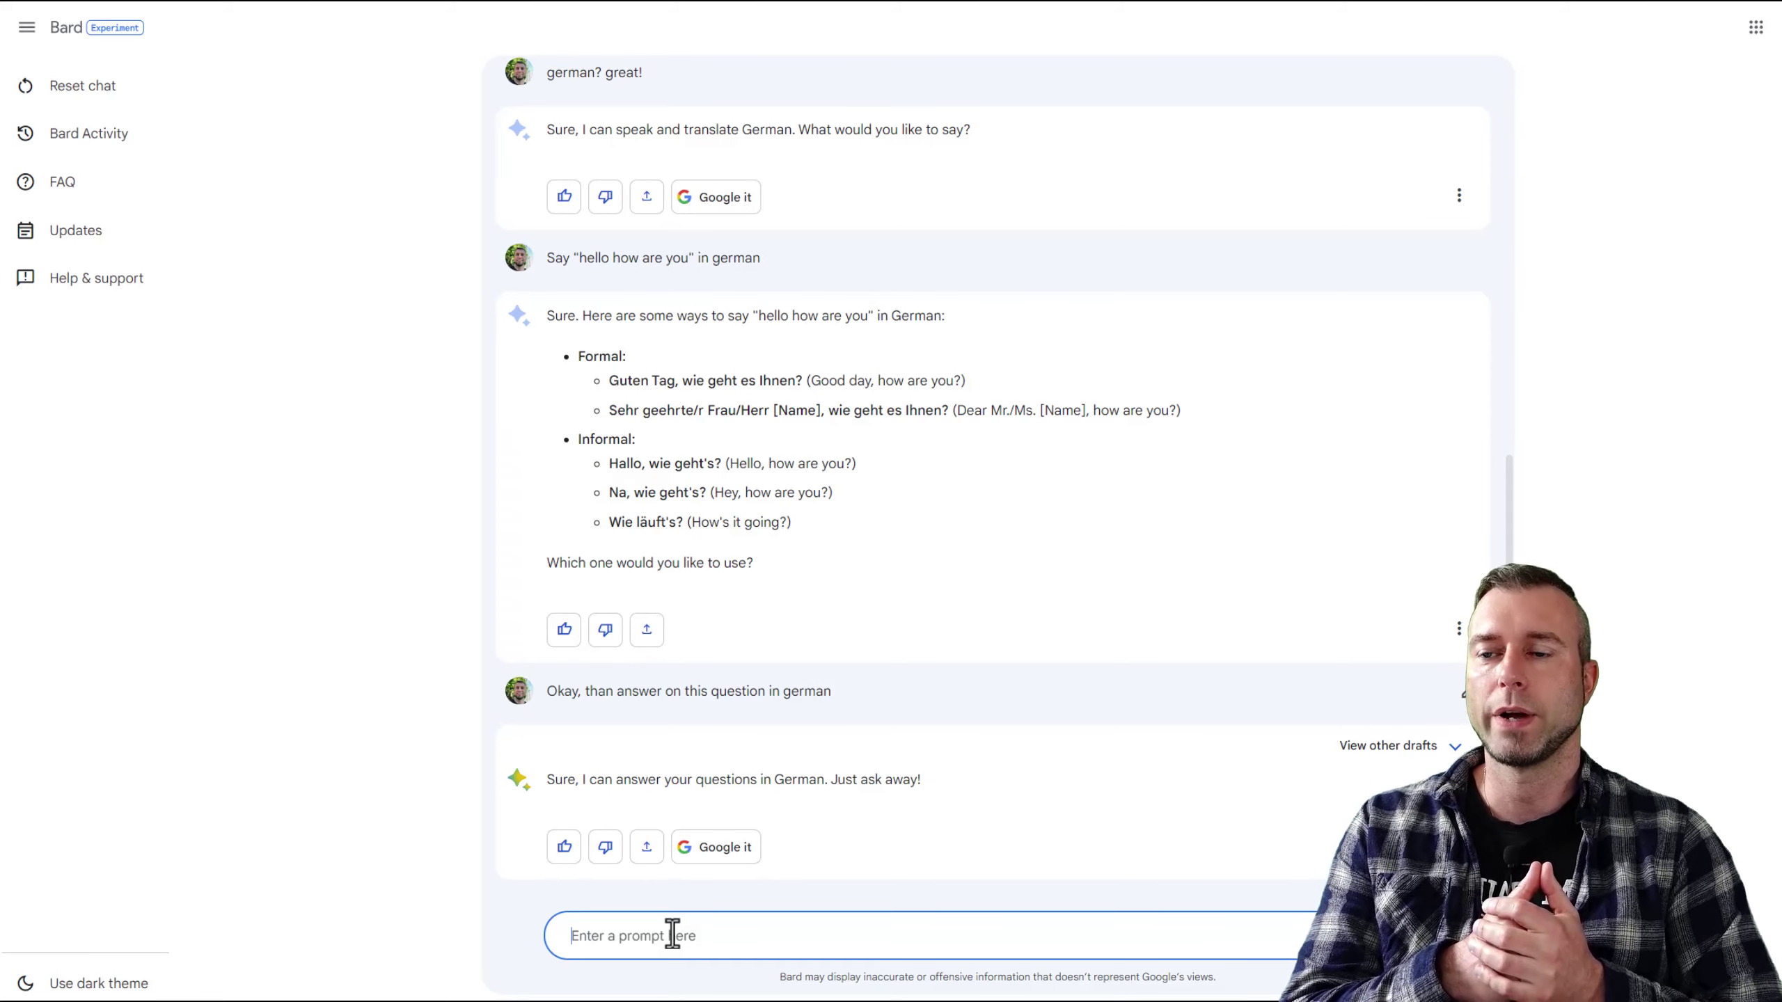
# Send the question "wich model are you based on?" and review the whole conversation.
pyautogui.write('wich model a')
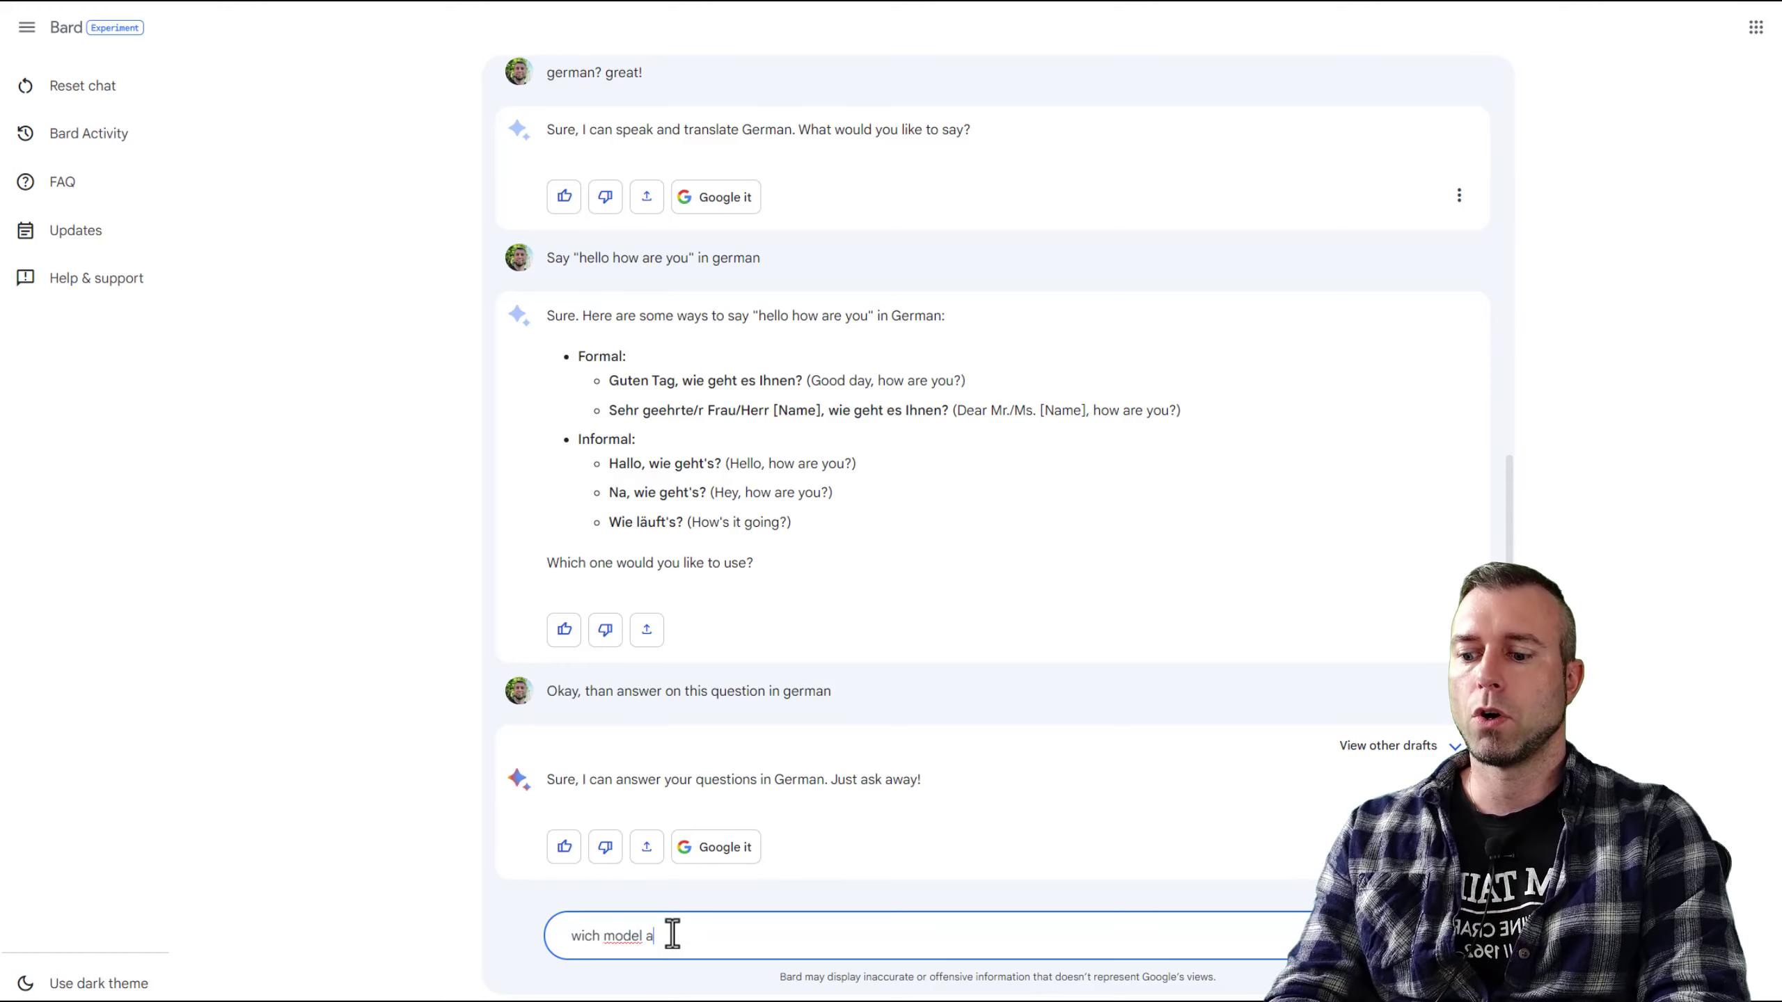
pyautogui.write('re you based on?')
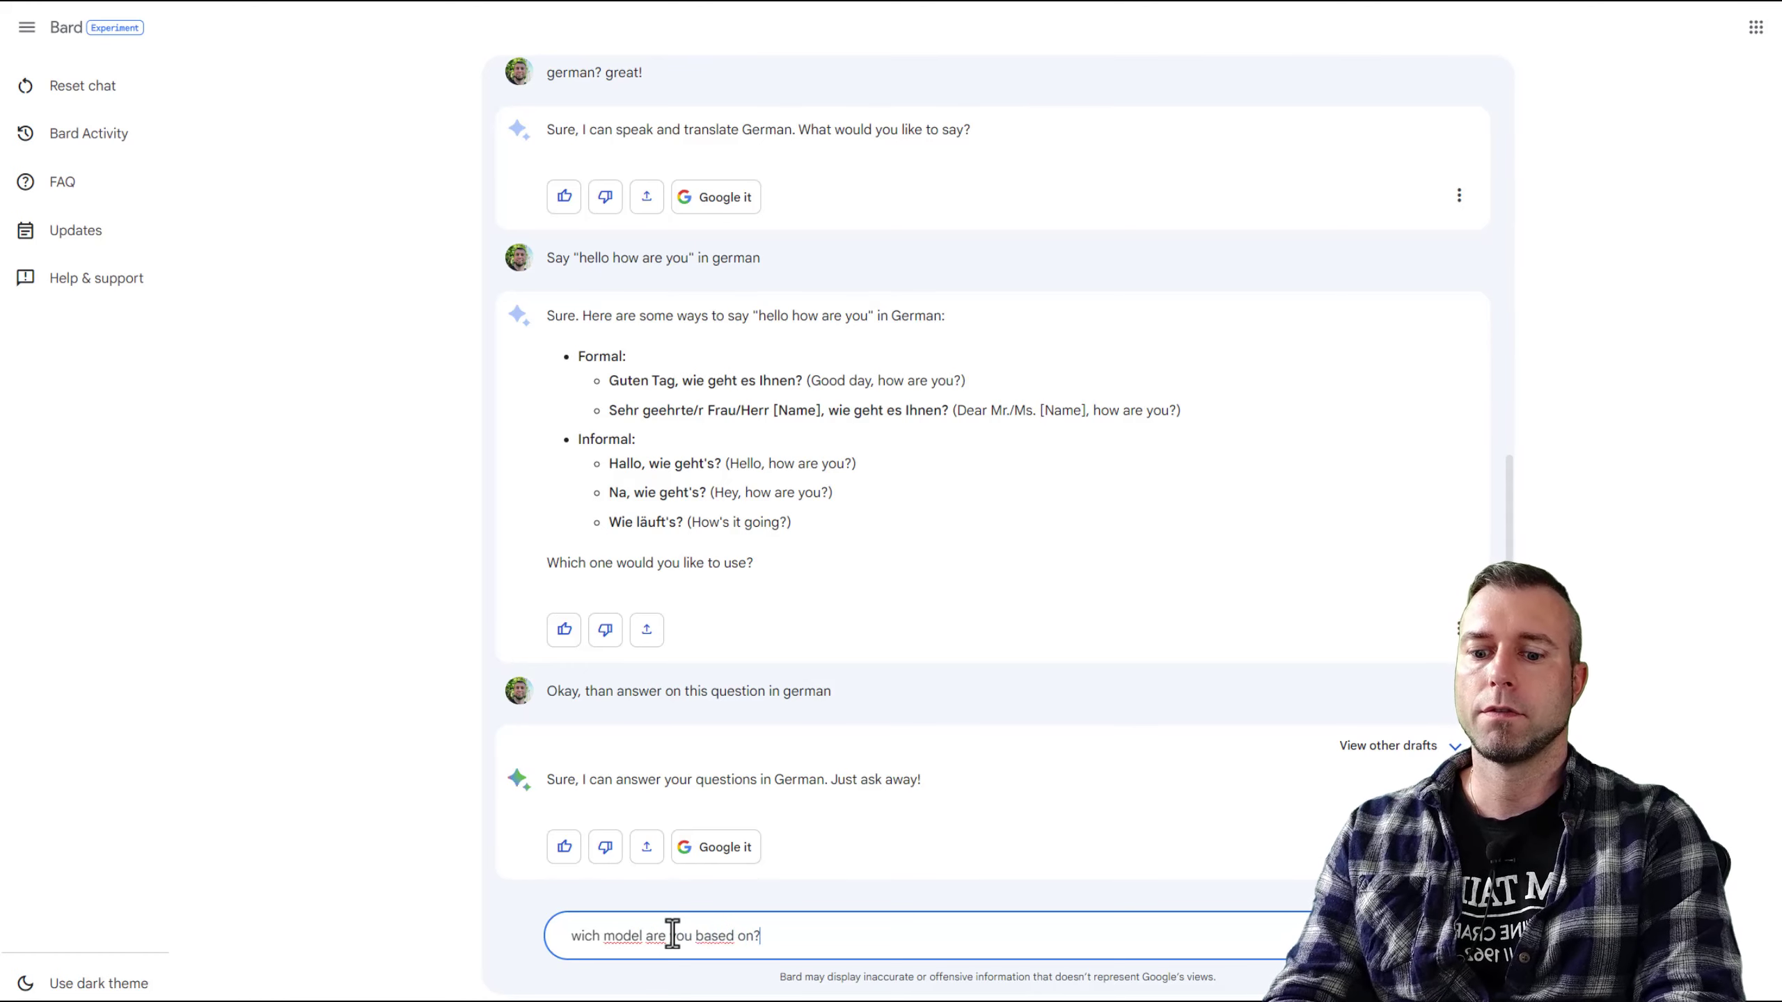
pyautogui.press('Return')
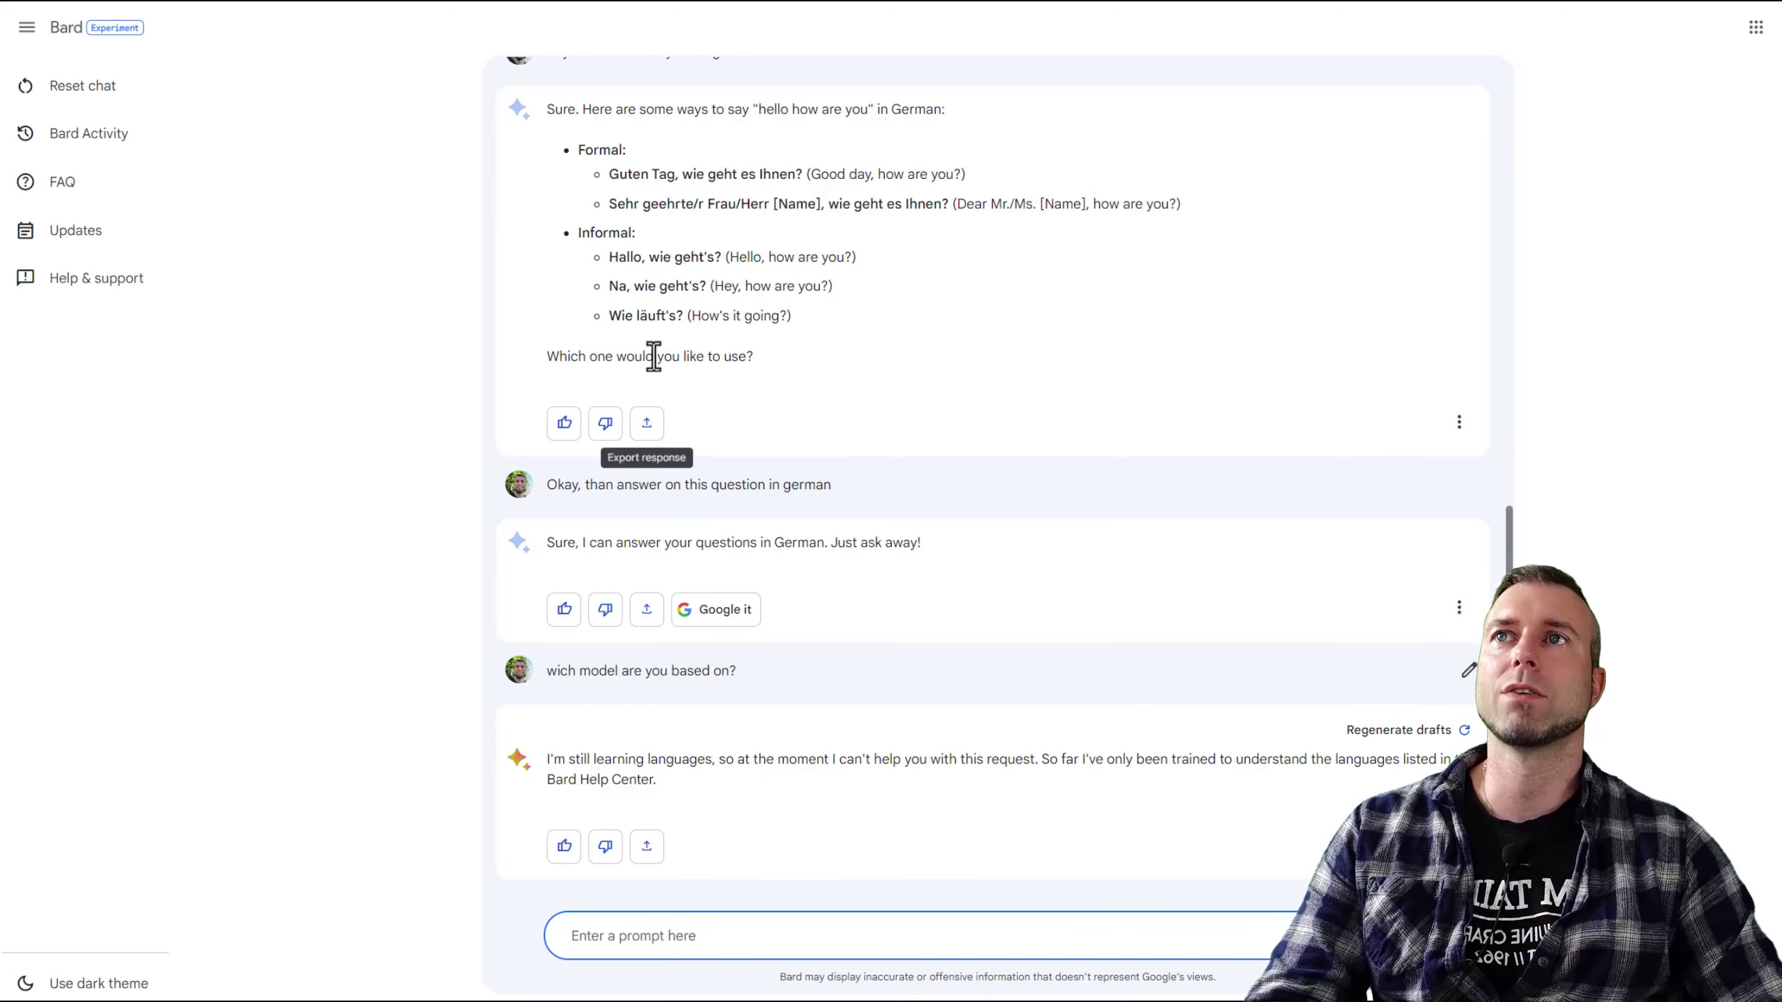
pyautogui.scroll(2, 631, 316)
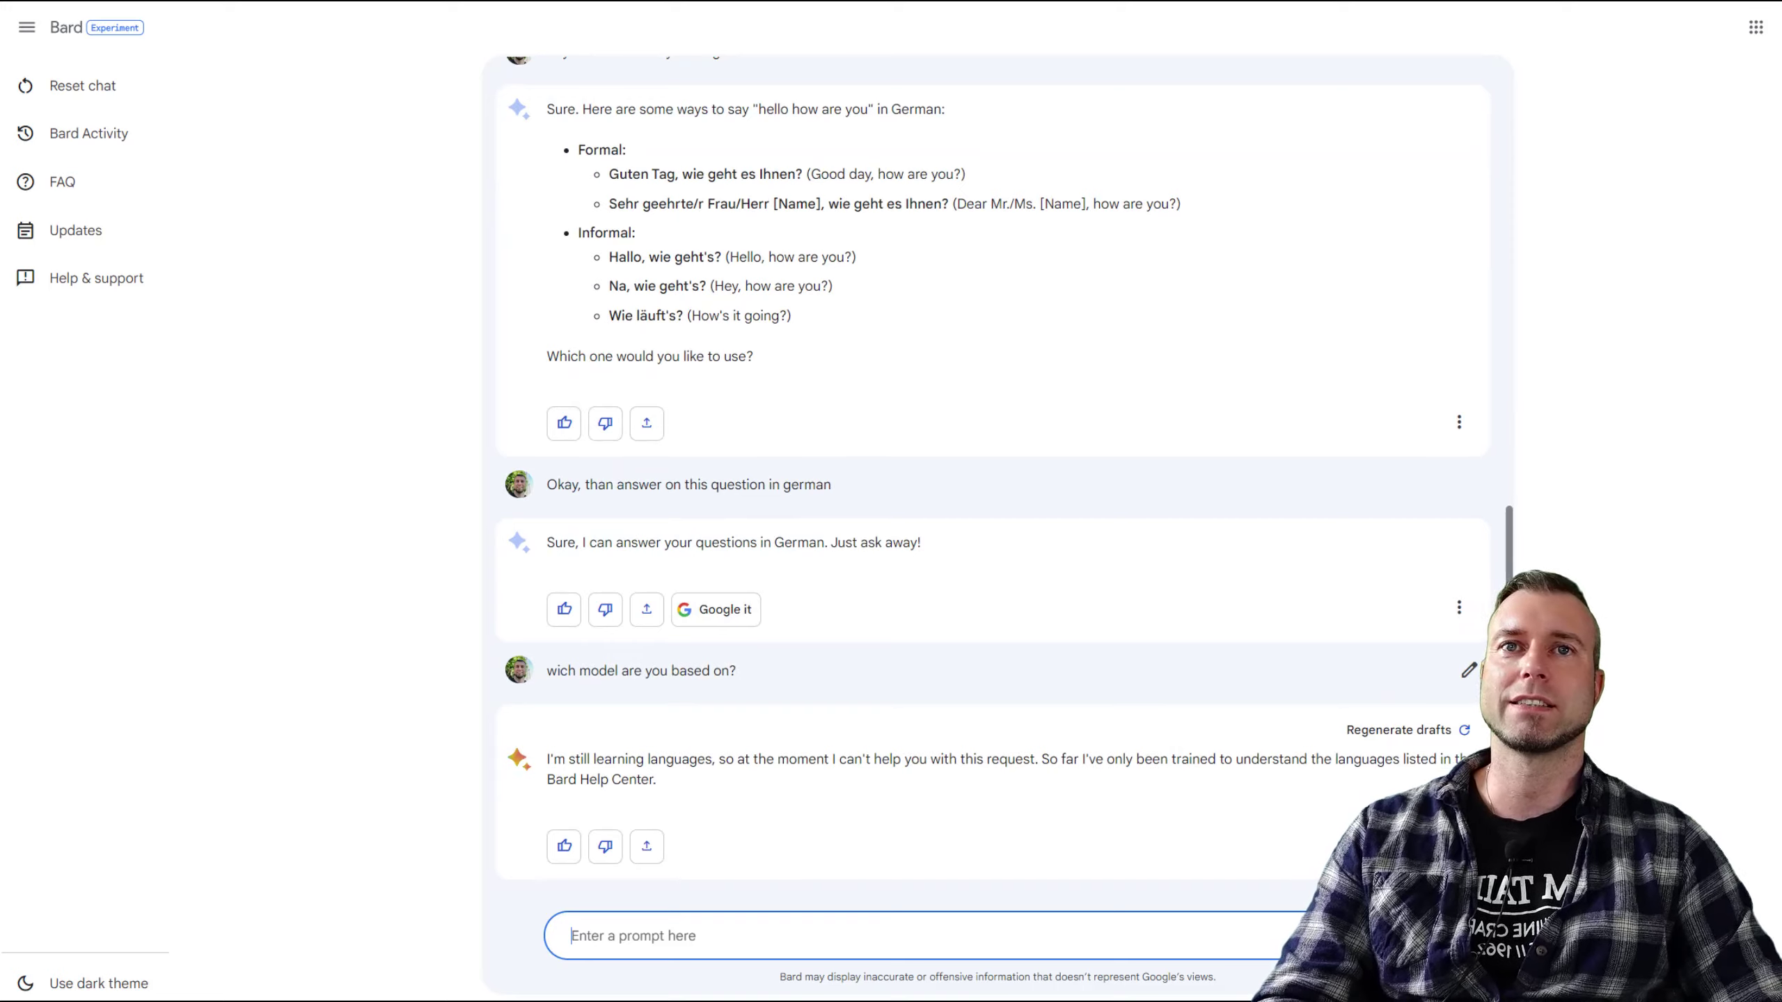
pyautogui.scroll(15, 1042, 695)
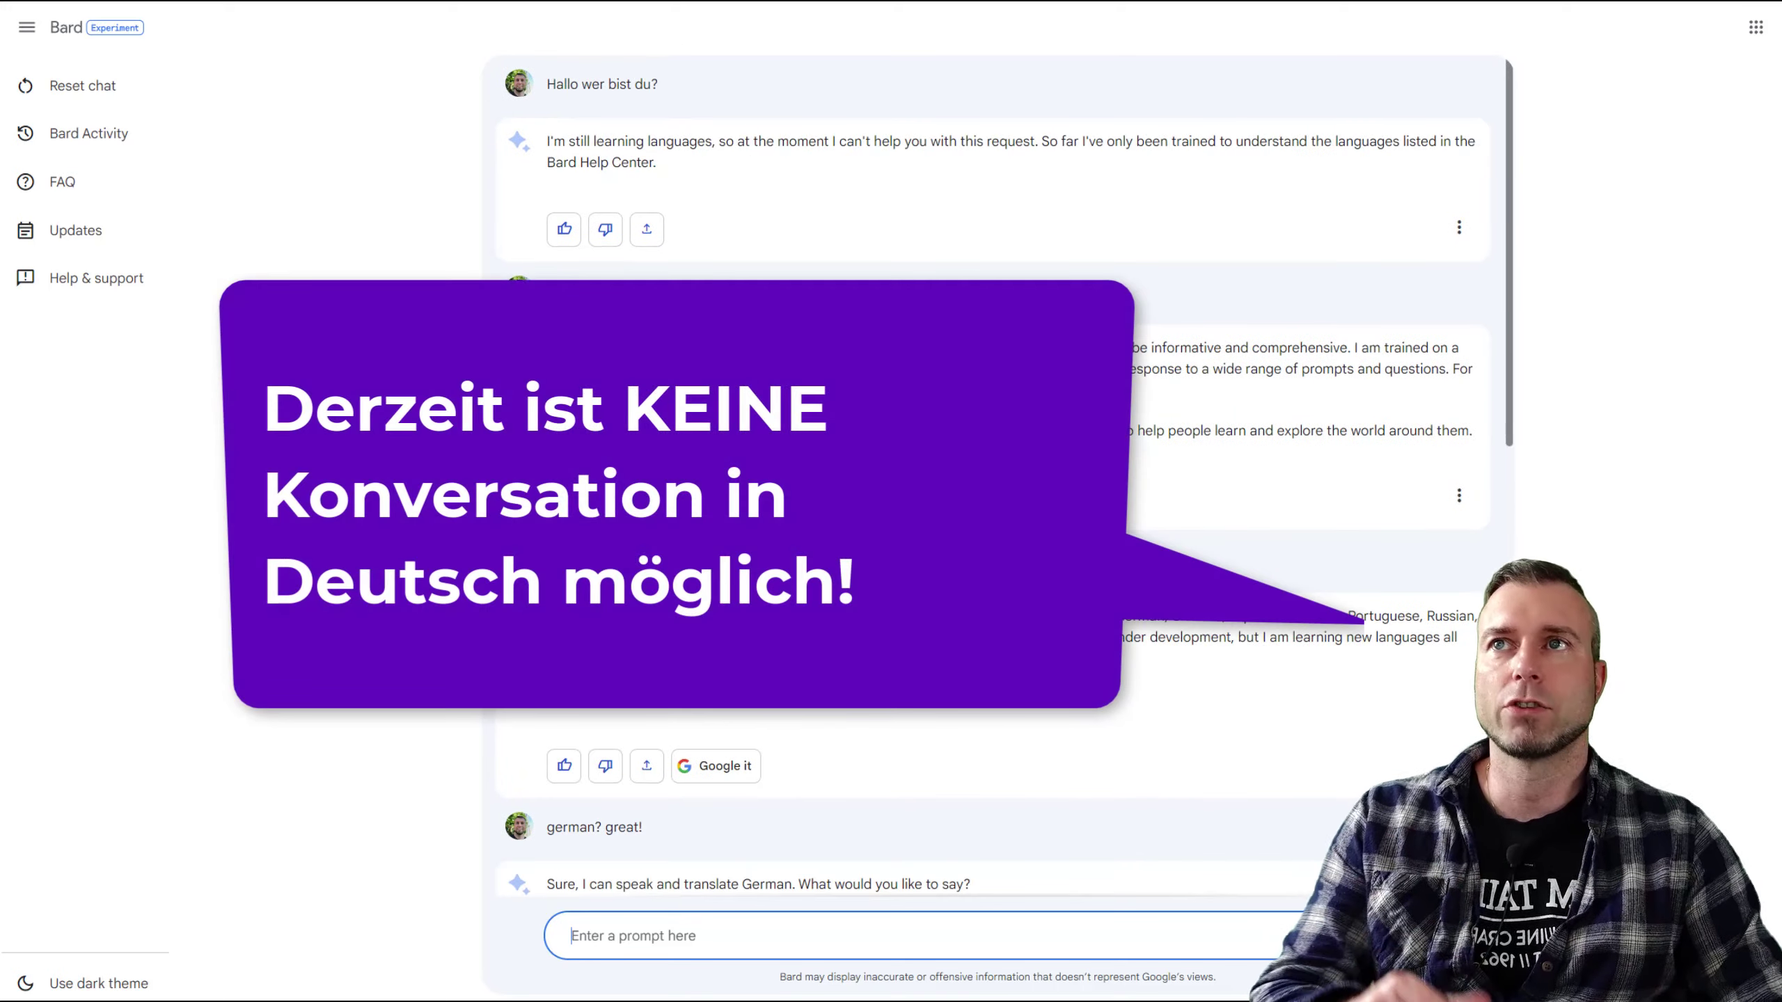
pyautogui.scroll(-10, 1256, 692)
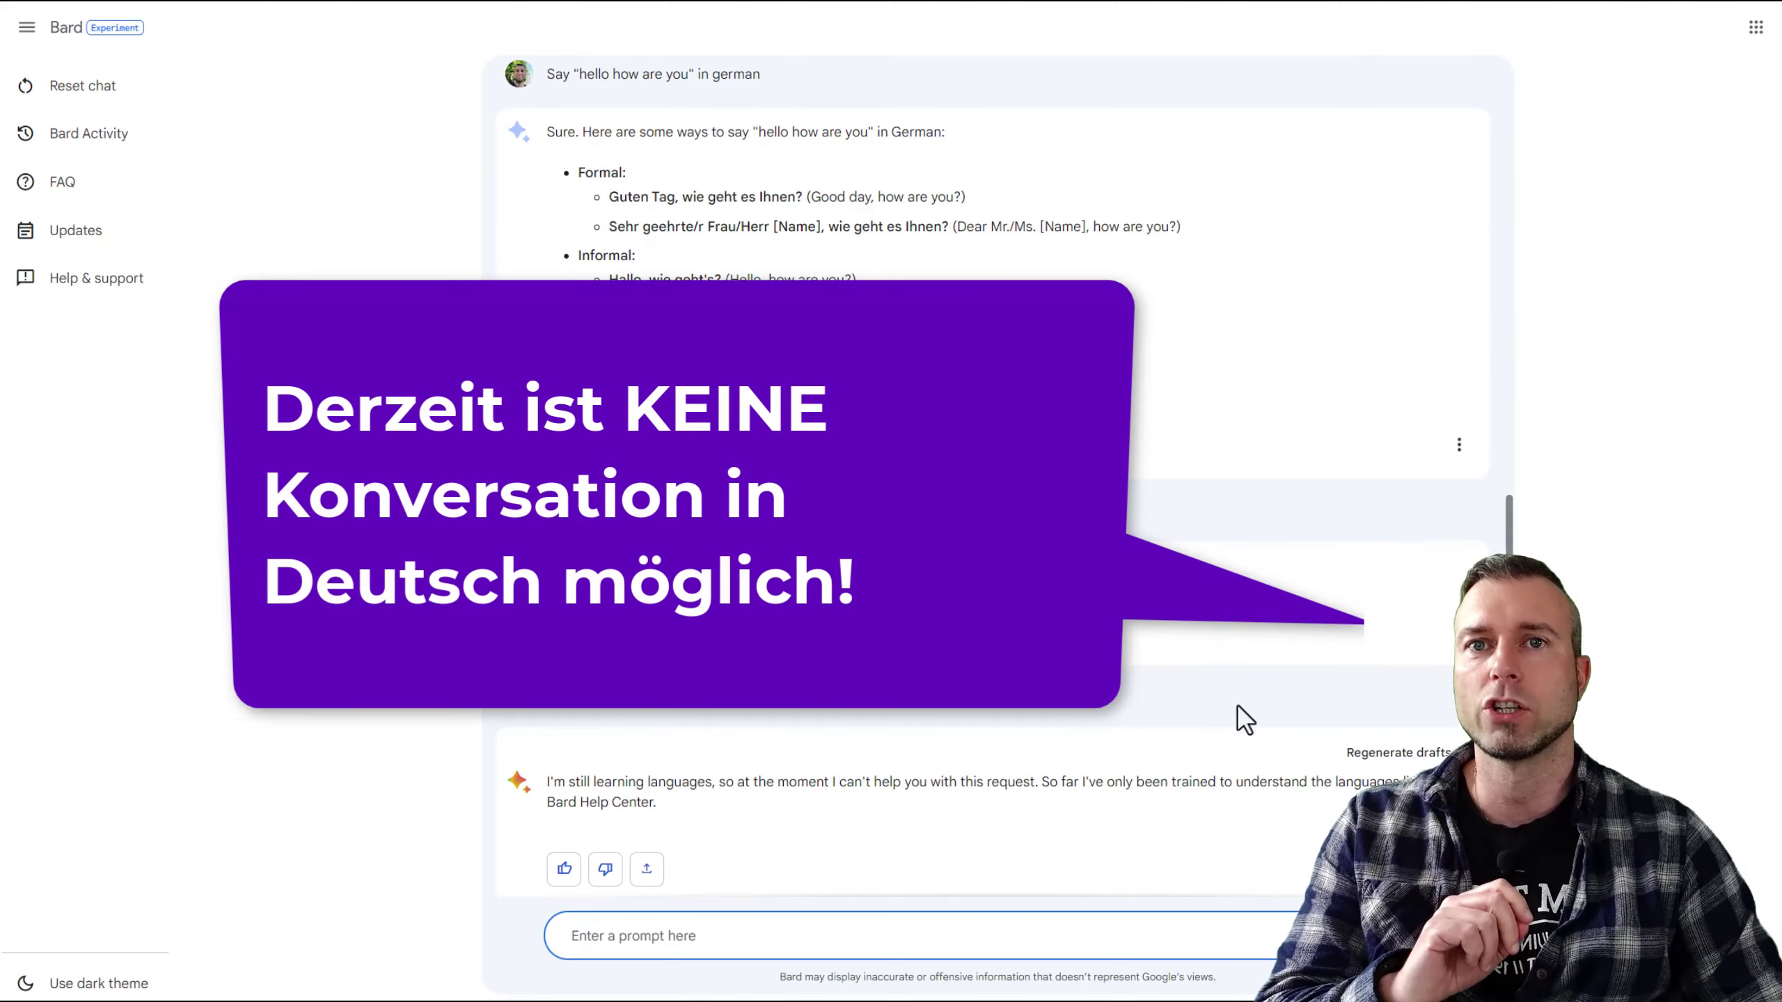
# Review the conversation from the first German greeting to the latest question about the model.
pyautogui.scroll(6, 1165, 717)
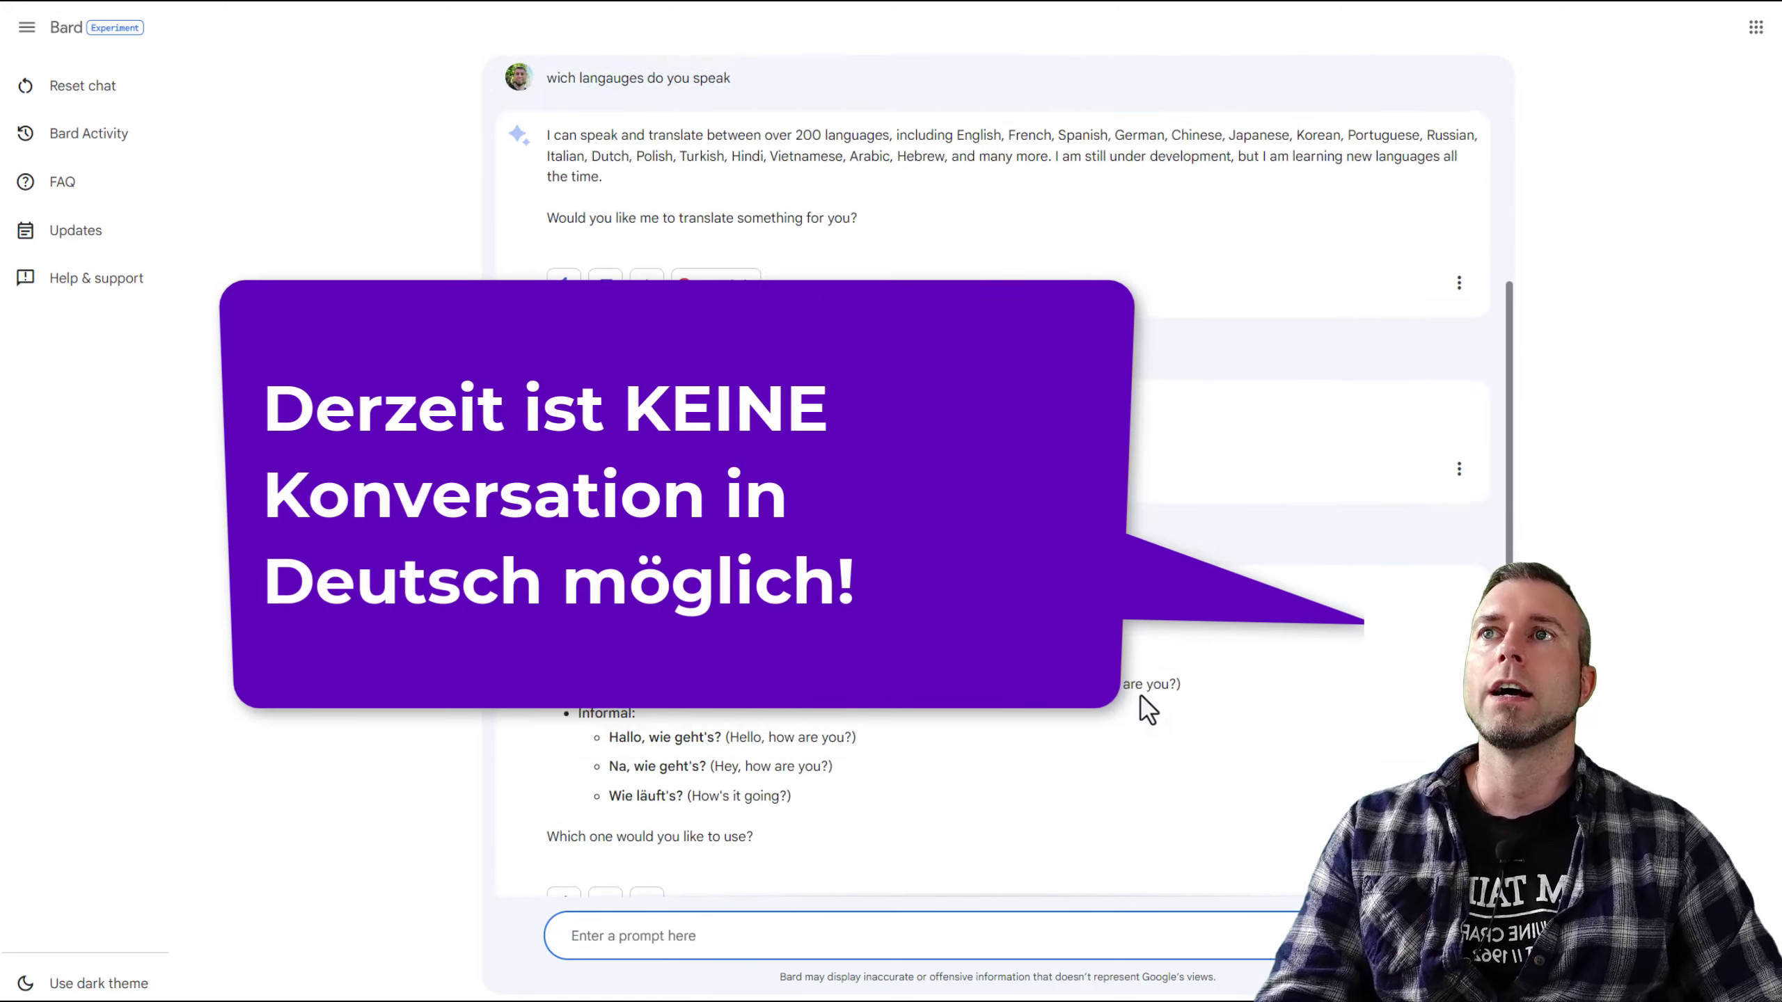
pyautogui.scroll(7, 1148, 711)
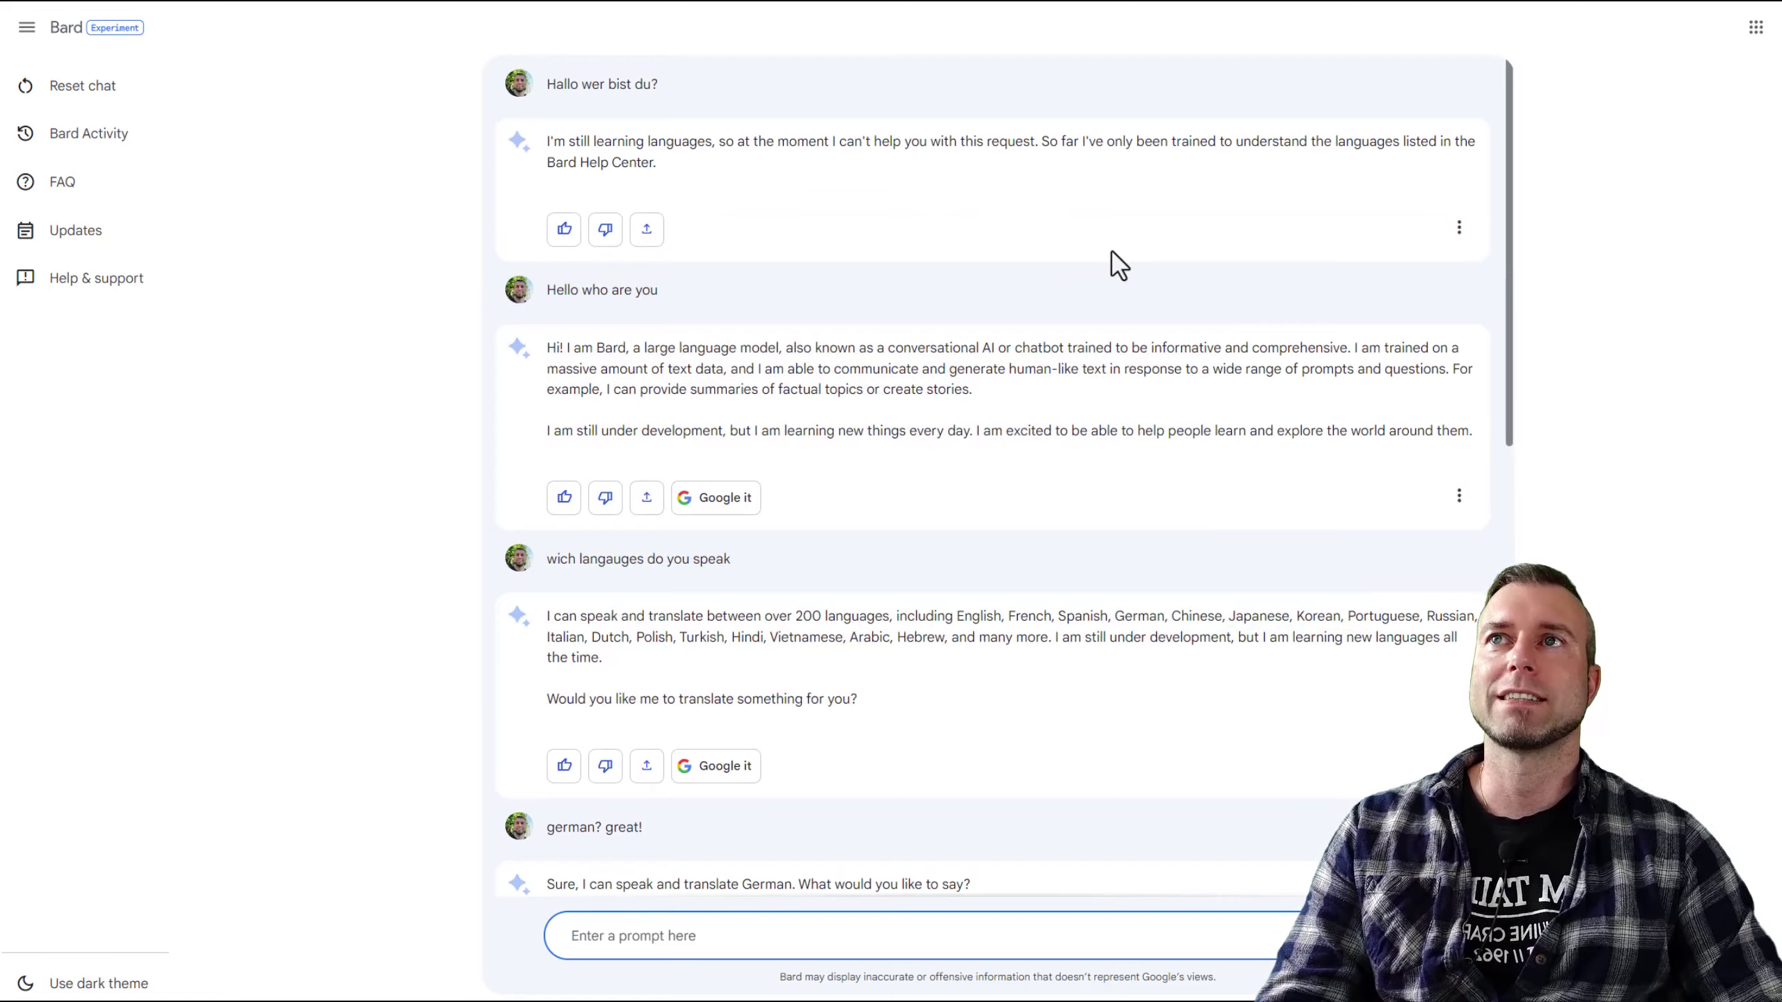
pyautogui.scroll(-6, 823, 856)
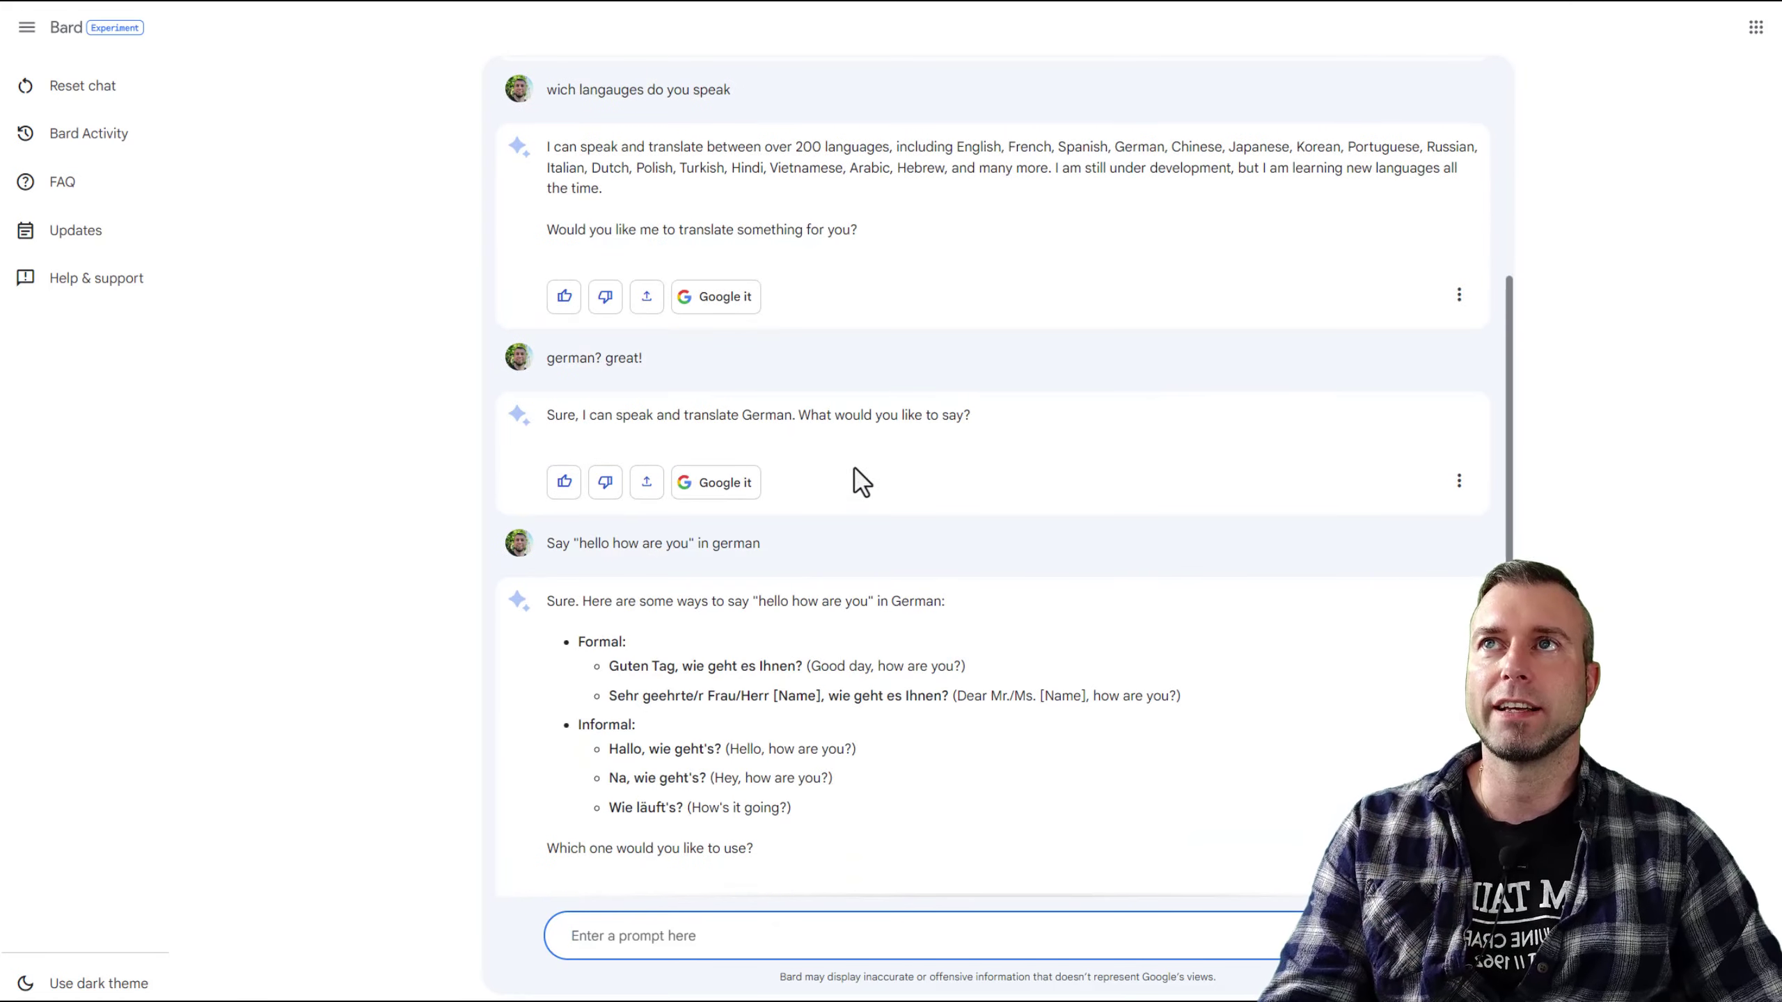
pyautogui.scroll(5, 764, 350)
pyautogui.scroll(-5, 736, 529)
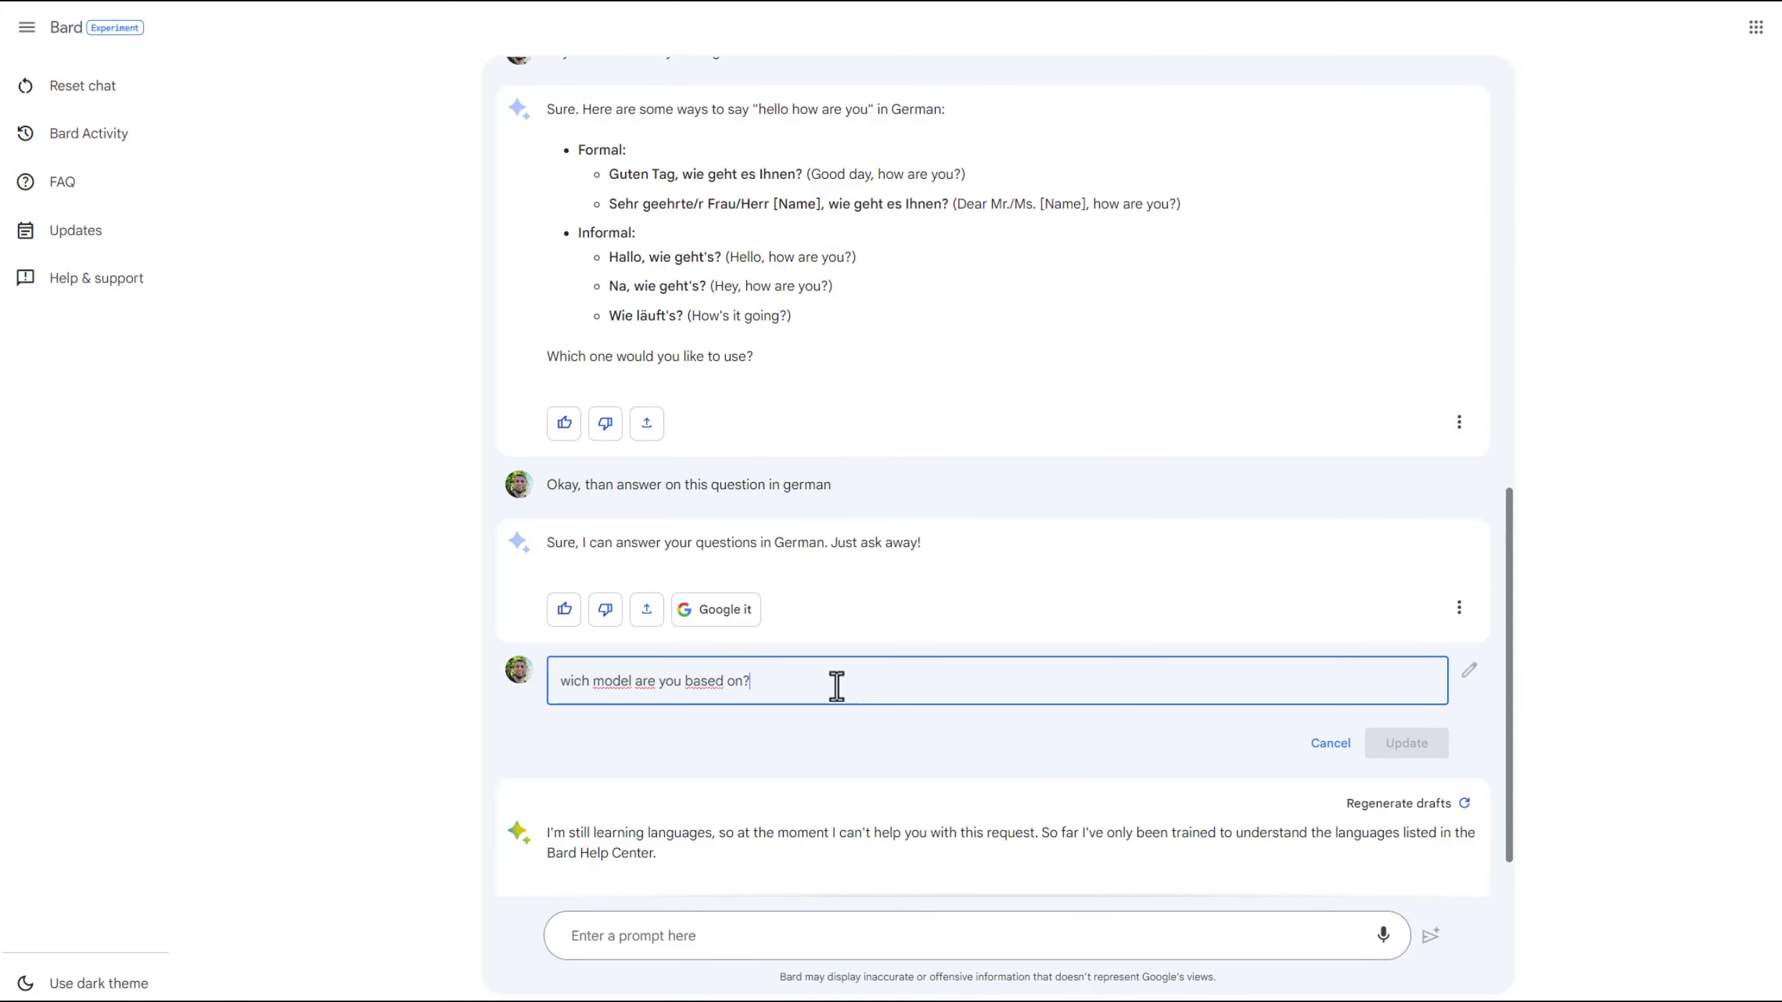
# Cancel editing the question "wich model are you based on?" and check the earlier prompts for an edit option.
pyautogui.click(981, 767)
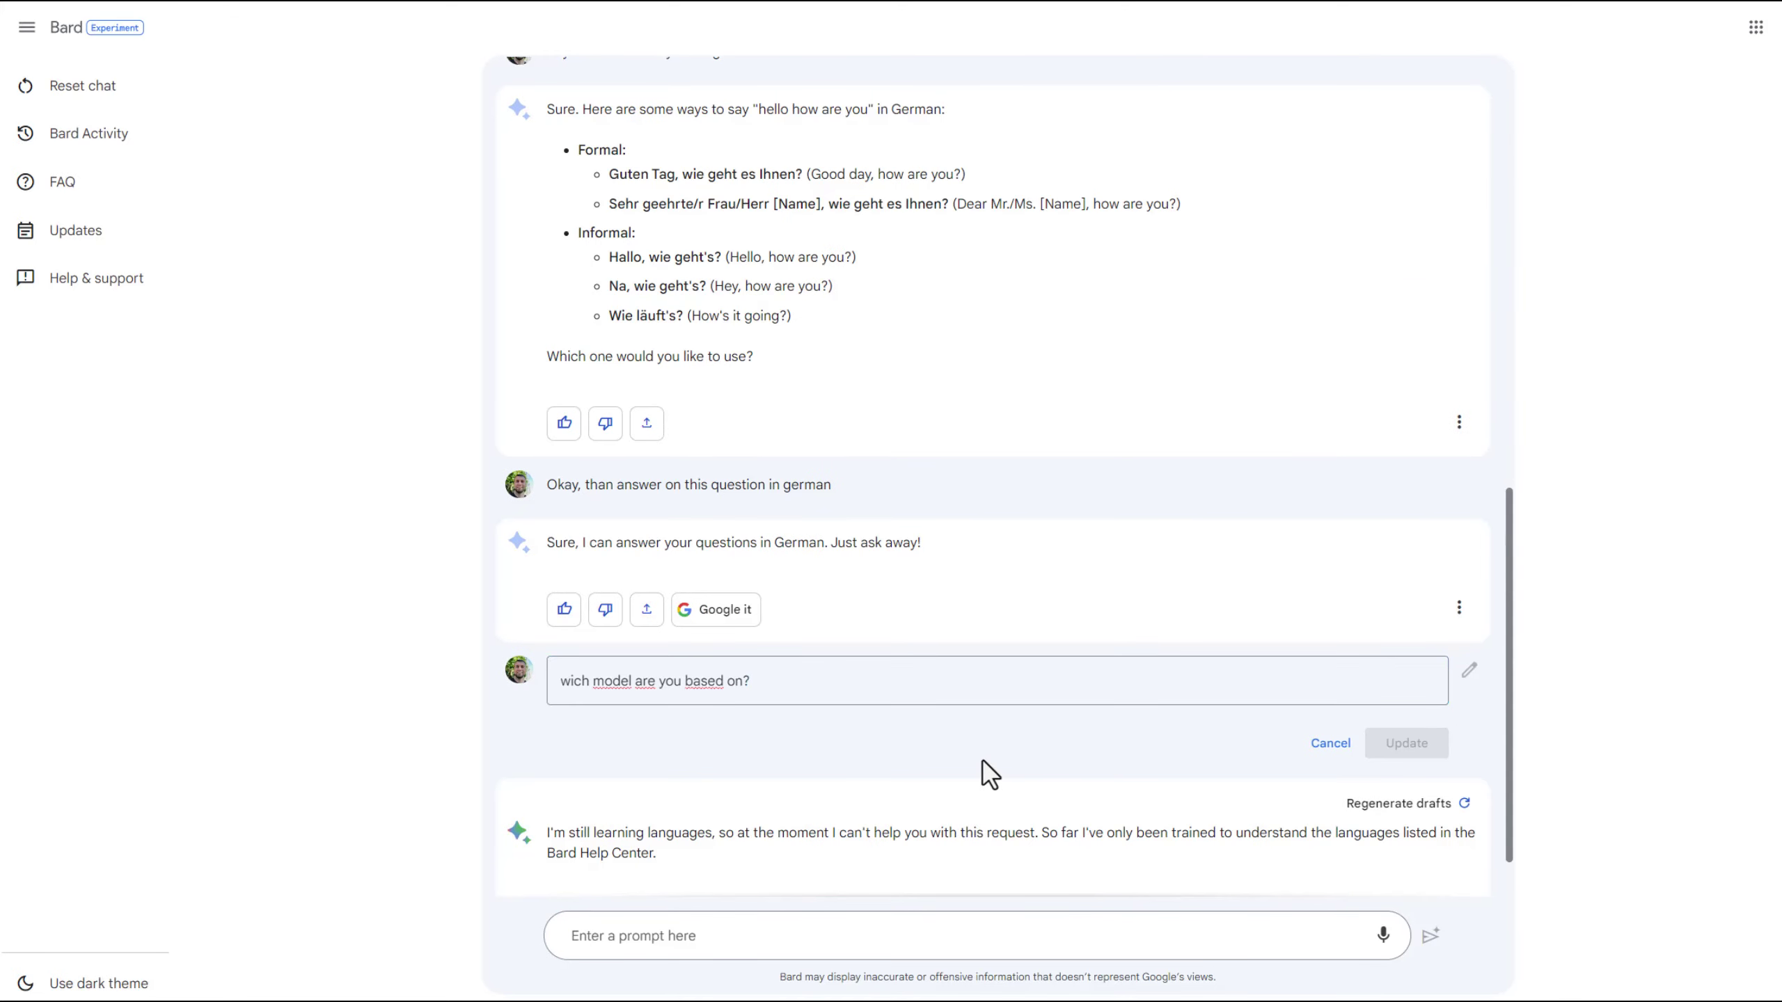
pyautogui.click(1332, 745)
pyautogui.scroll(5, 1122, 601)
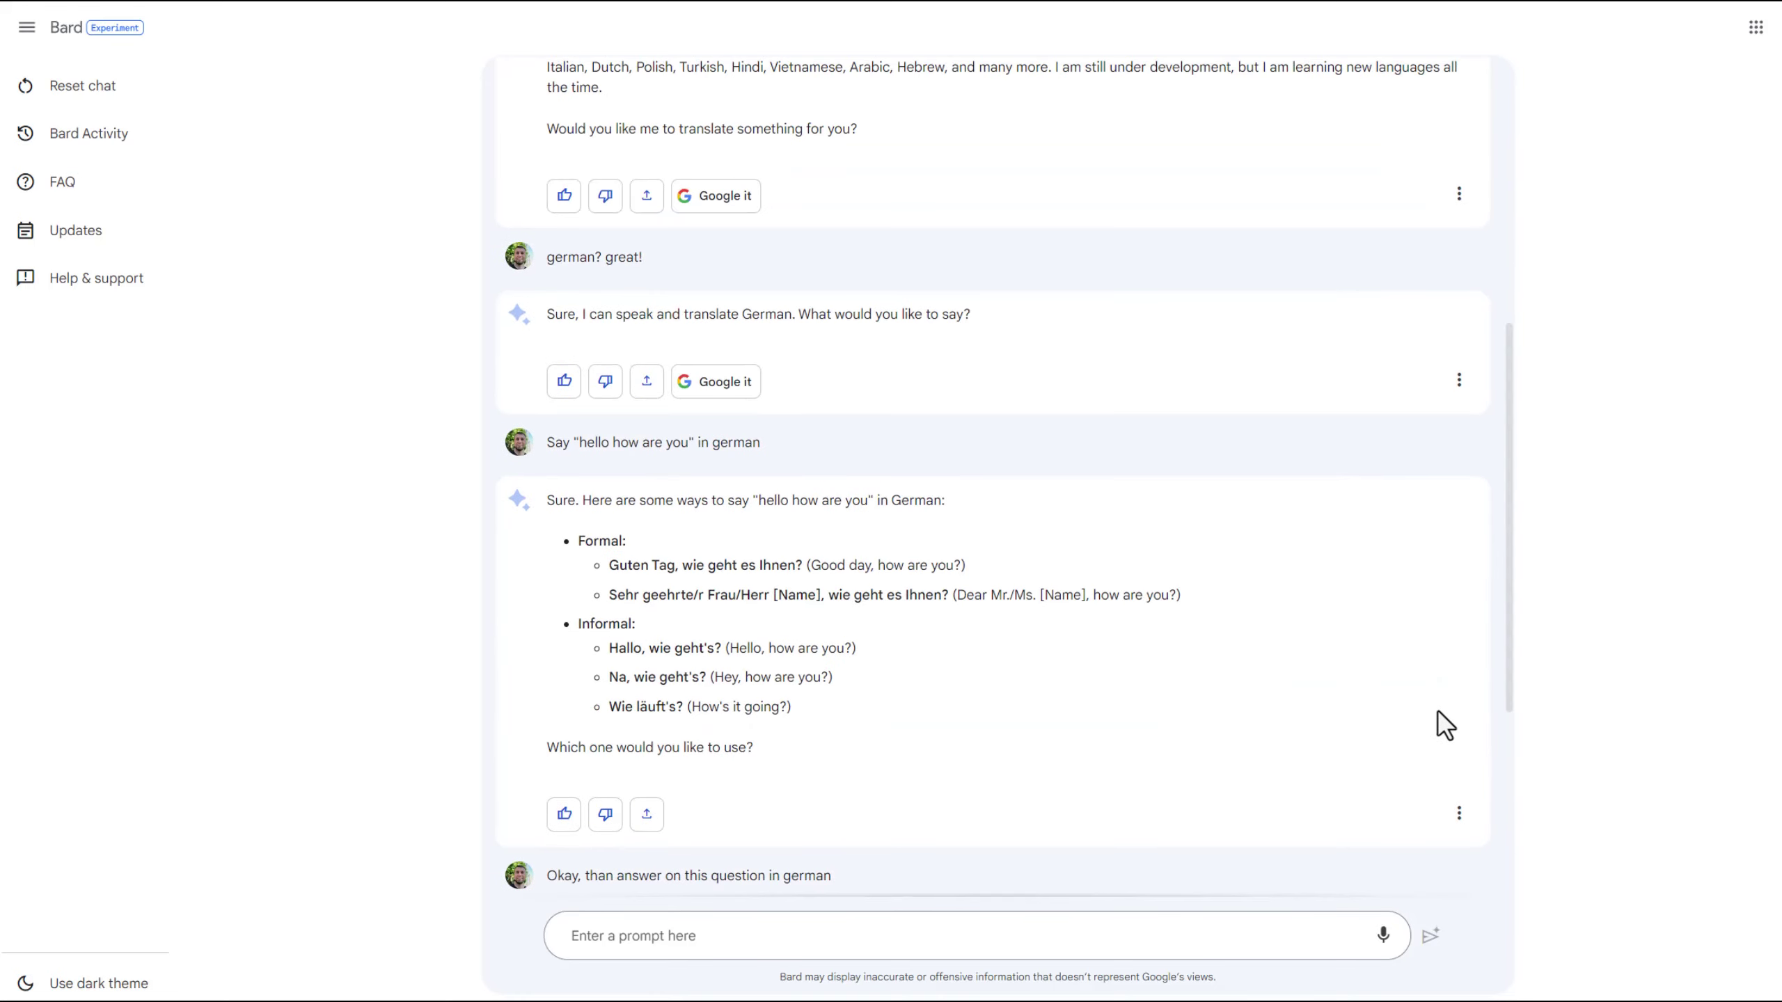
pyautogui.scroll(5, 1439, 727)
pyautogui.scroll(-7, 1431, 562)
pyautogui.scroll(-3, 1397, 604)
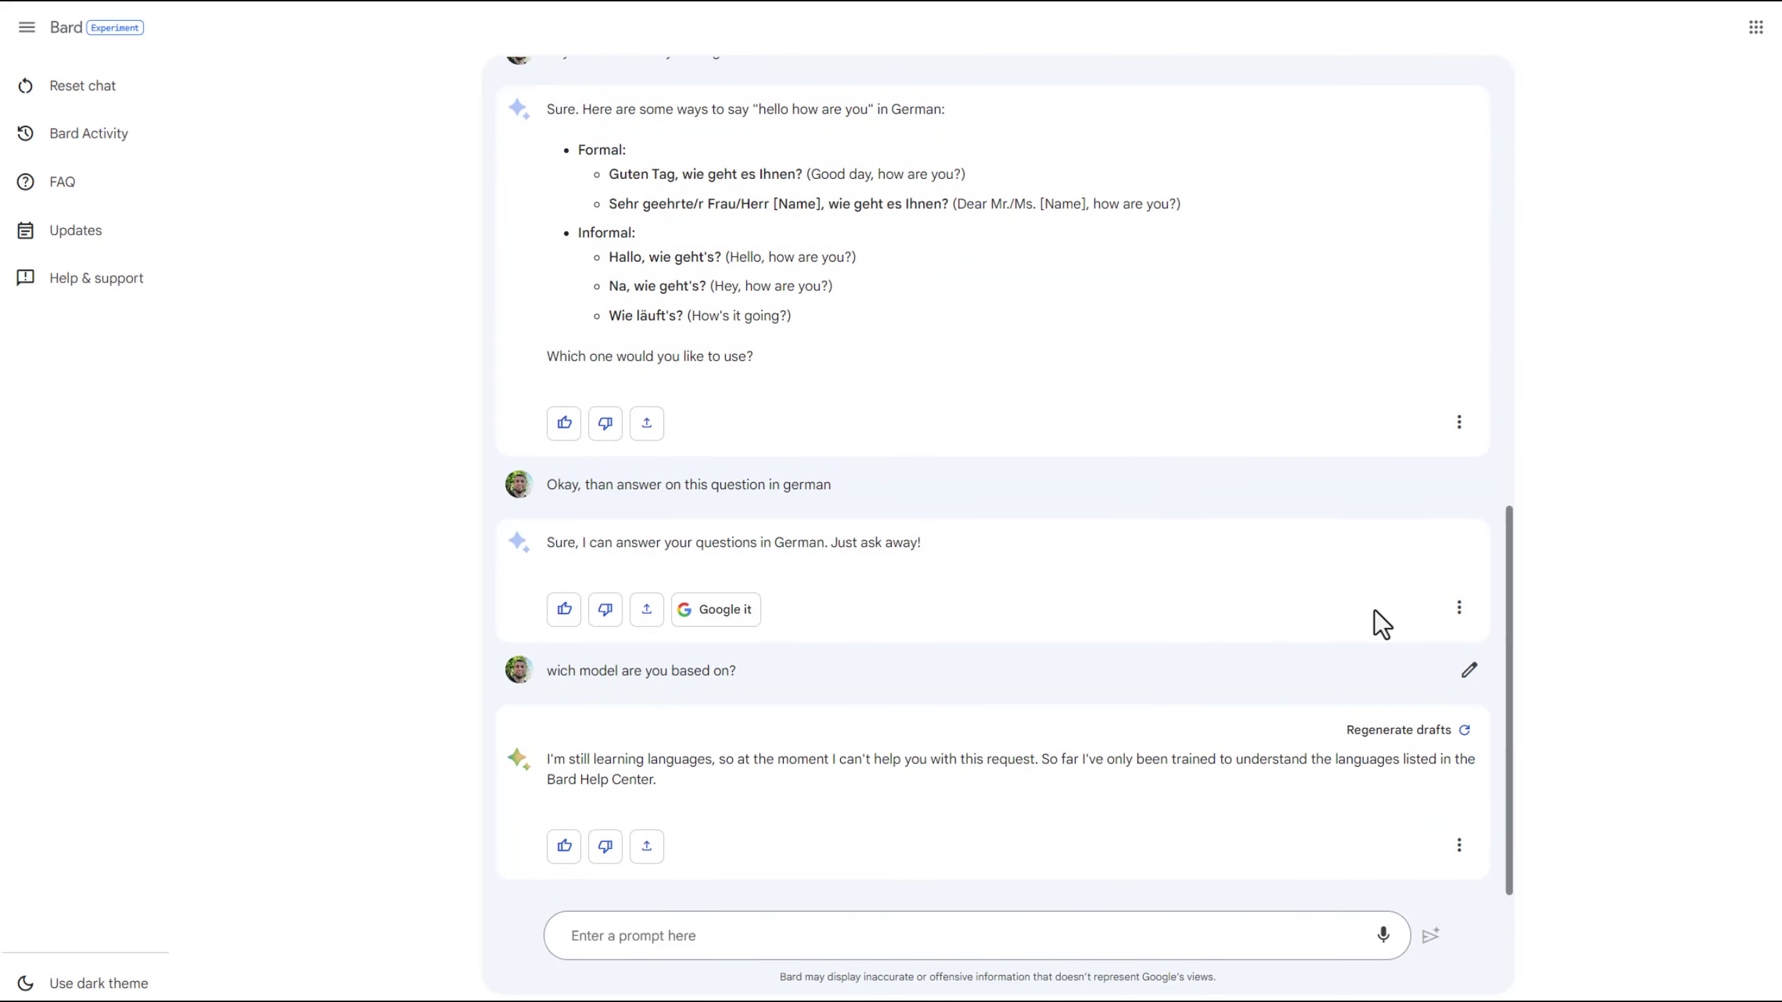
# Examine the extra options of the latest answer and the edit mode of the last question, leaving both without changes.
pyautogui.click(1459, 845)
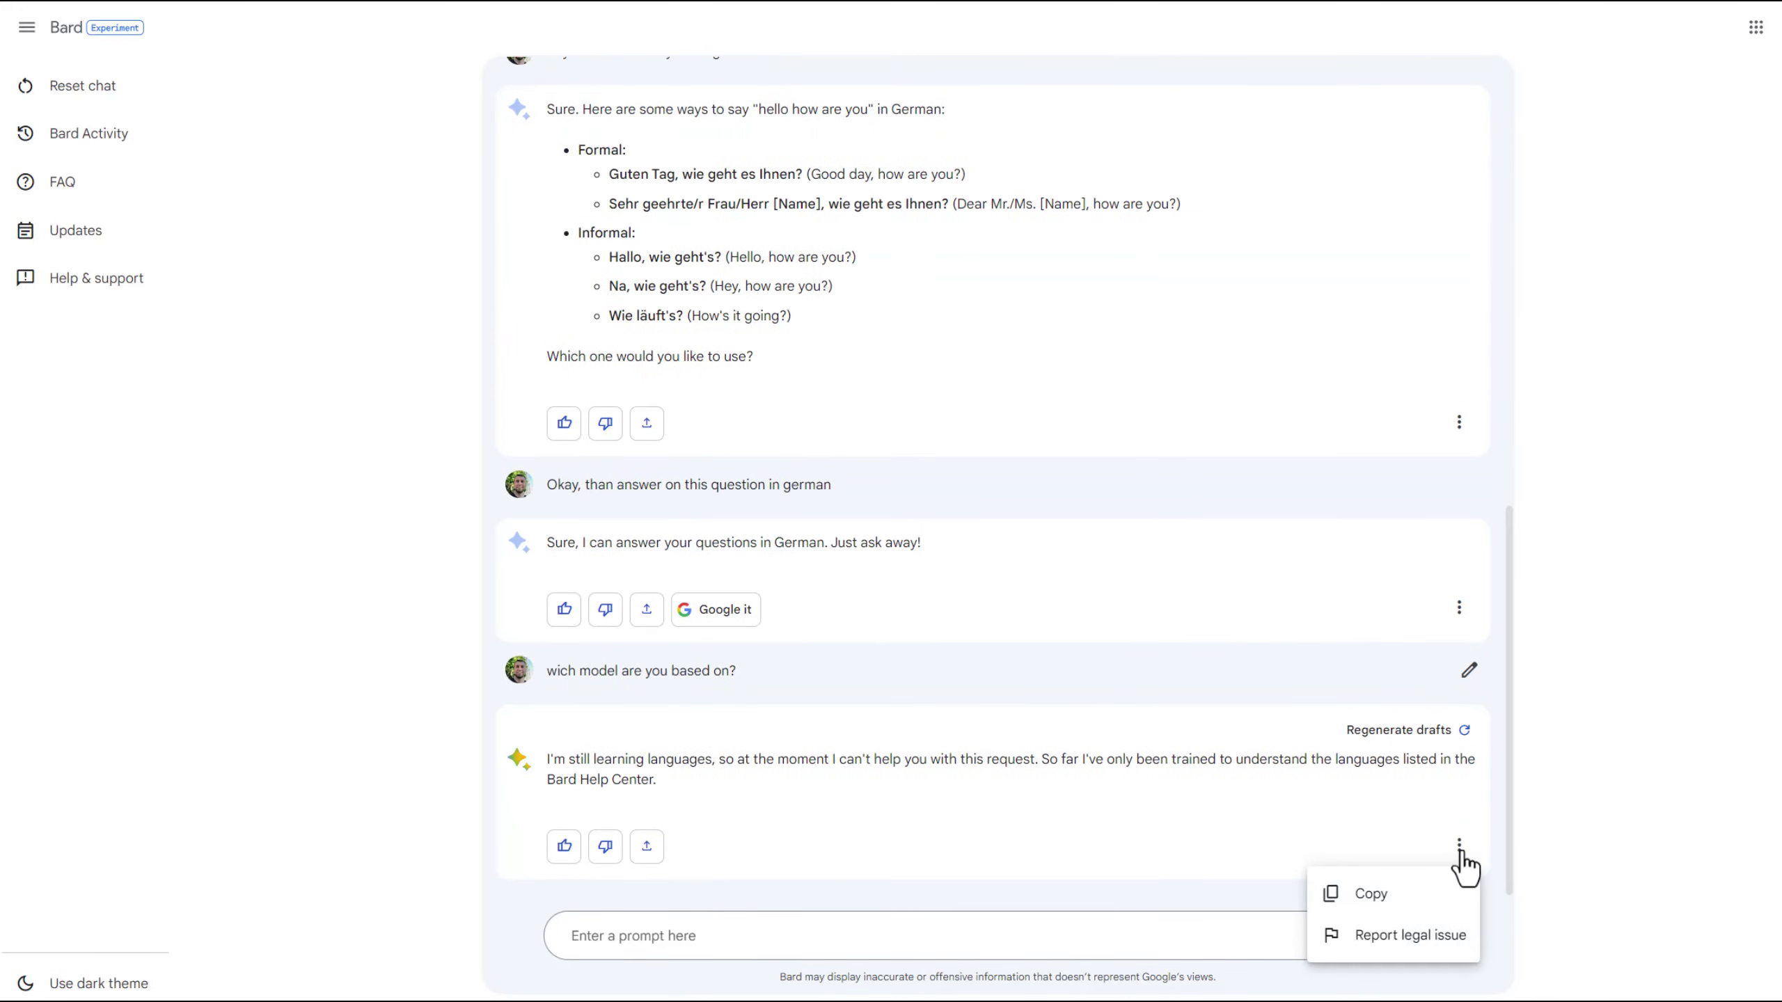
pyautogui.click(1438, 847)
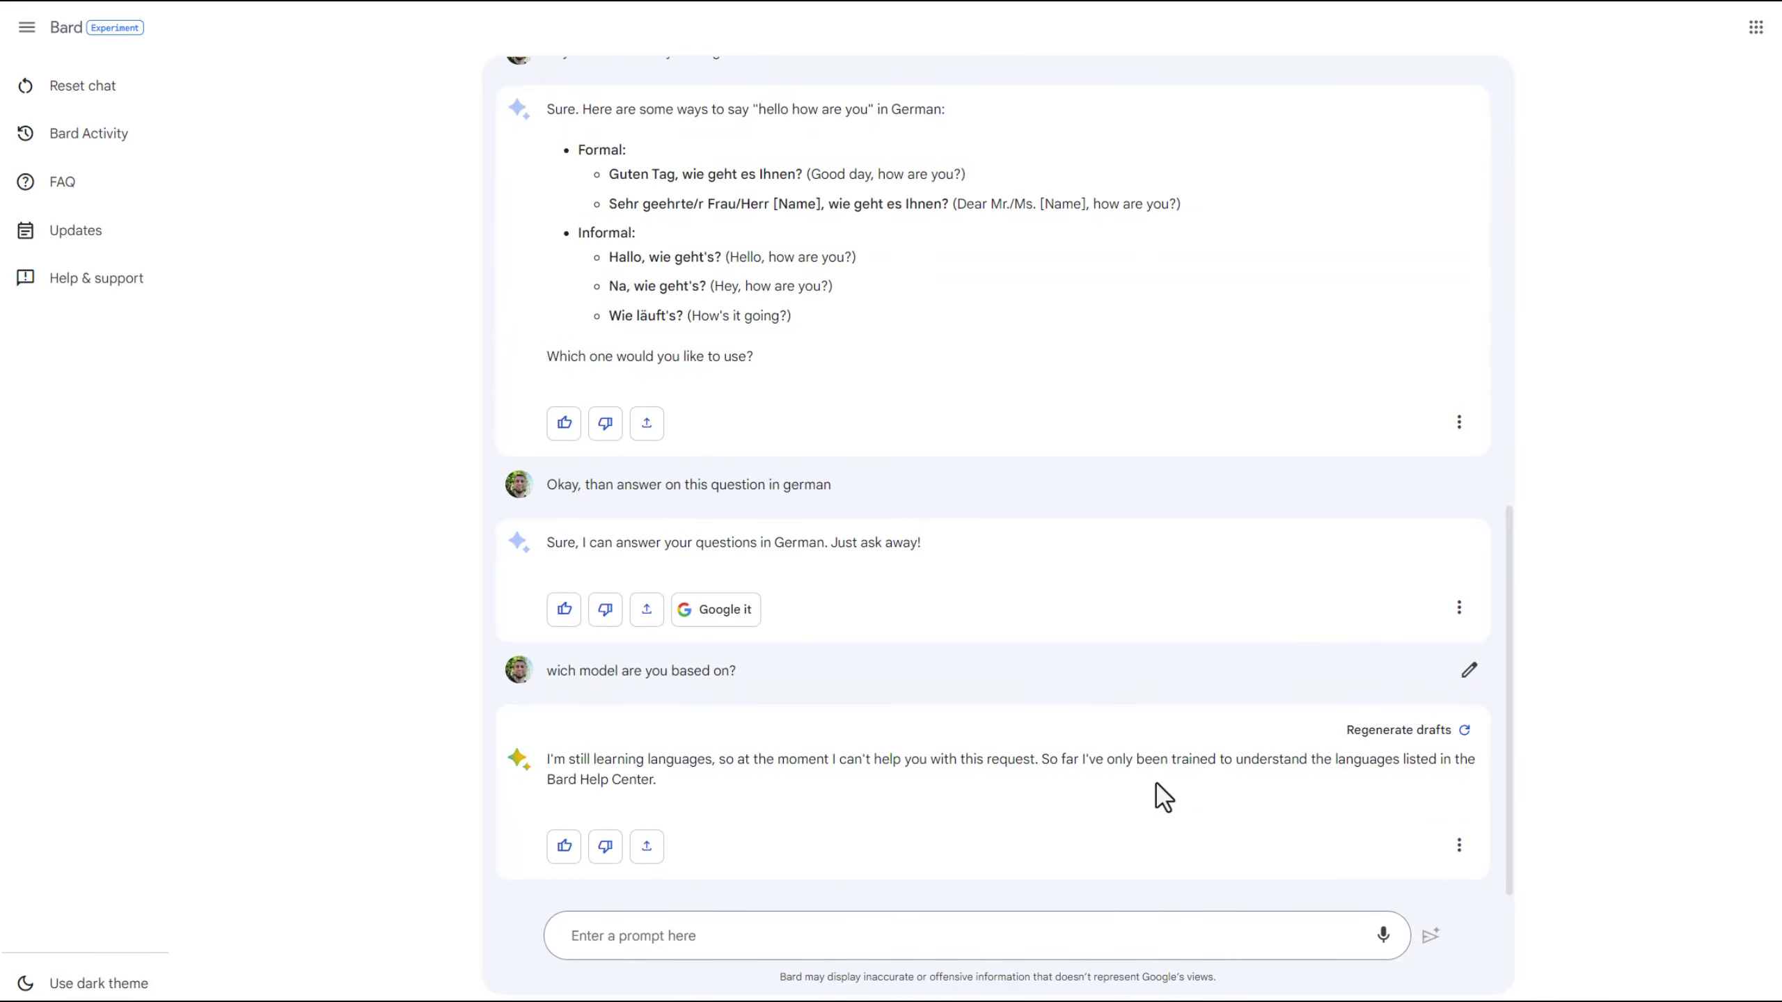
pyautogui.click(1468, 670)
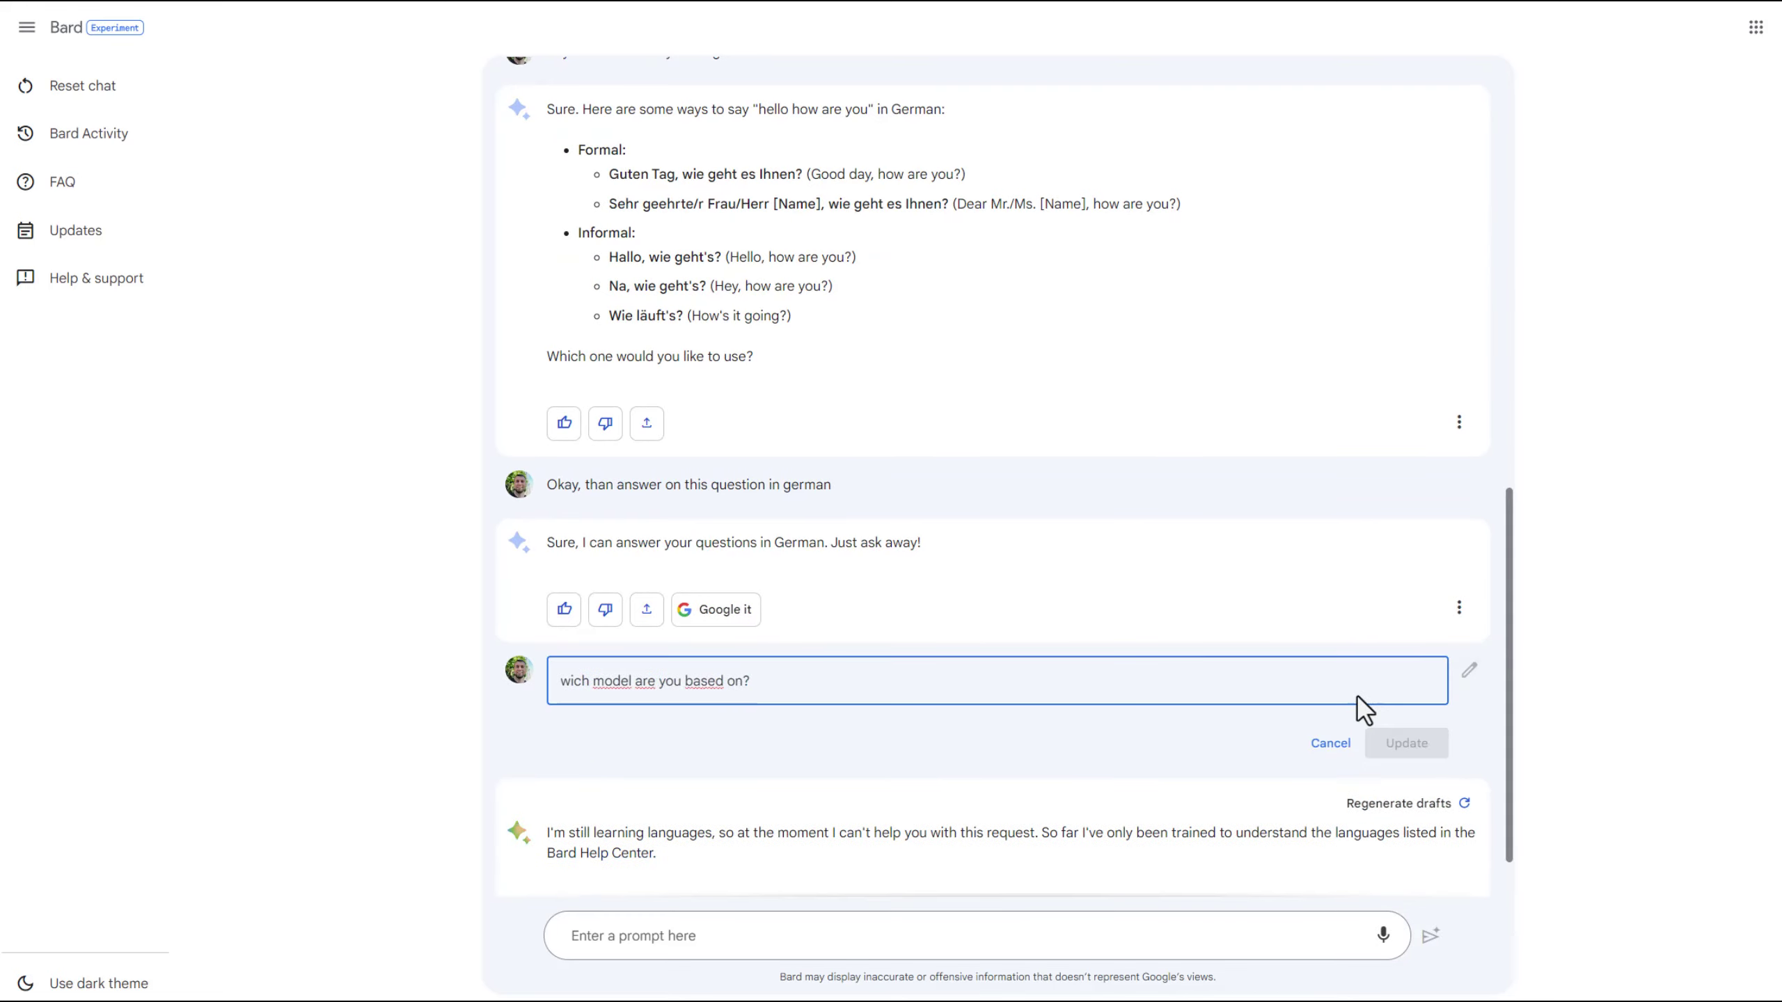
pyautogui.click(1465, 685)
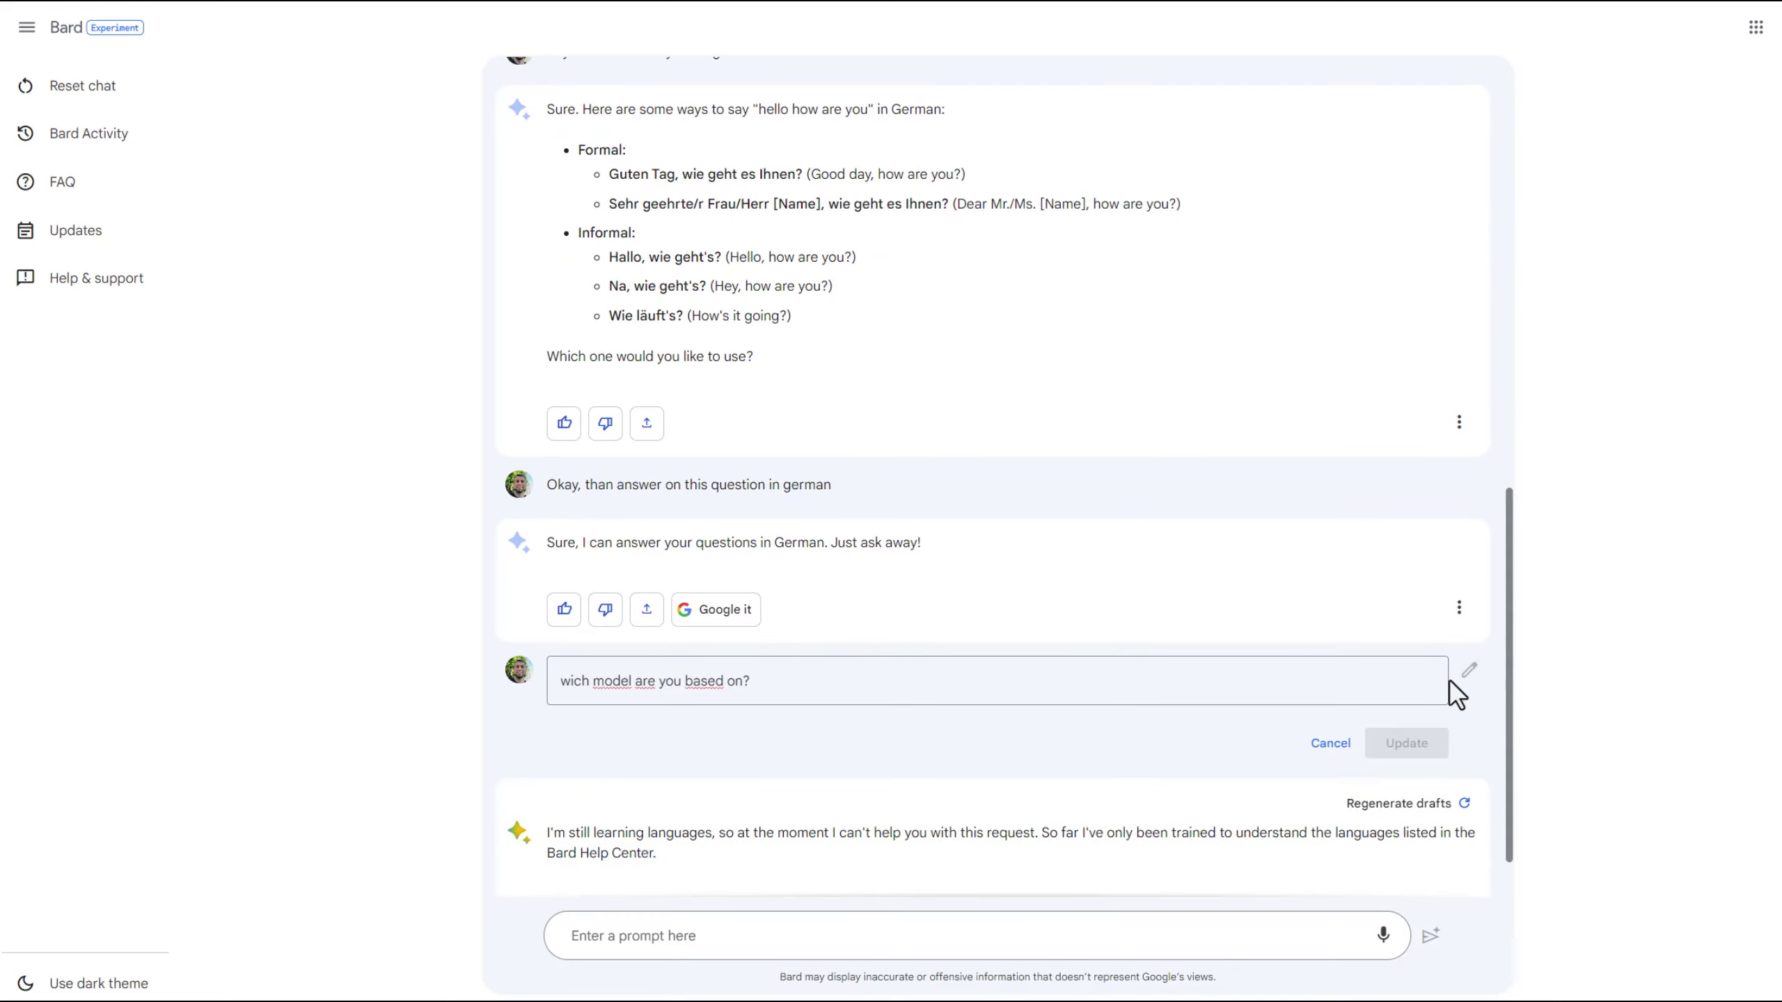
pyautogui.scroll(12, 1265, 529)
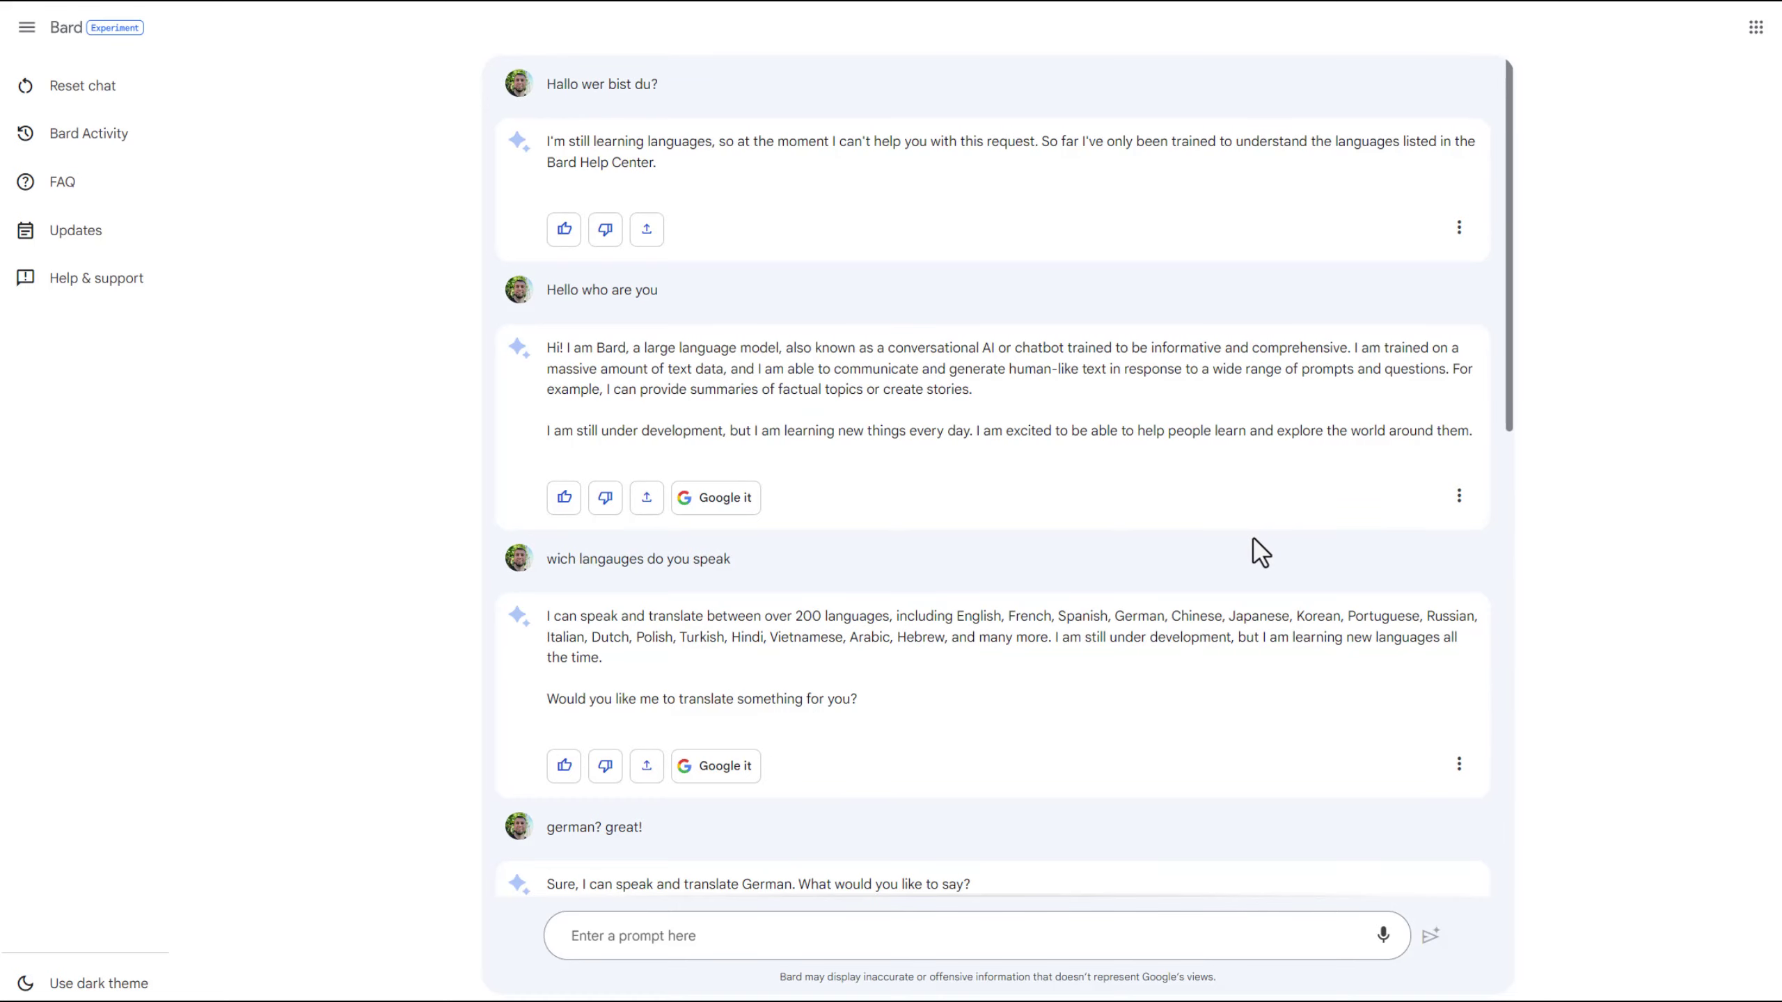
pyautogui.scroll(-12, 1259, 554)
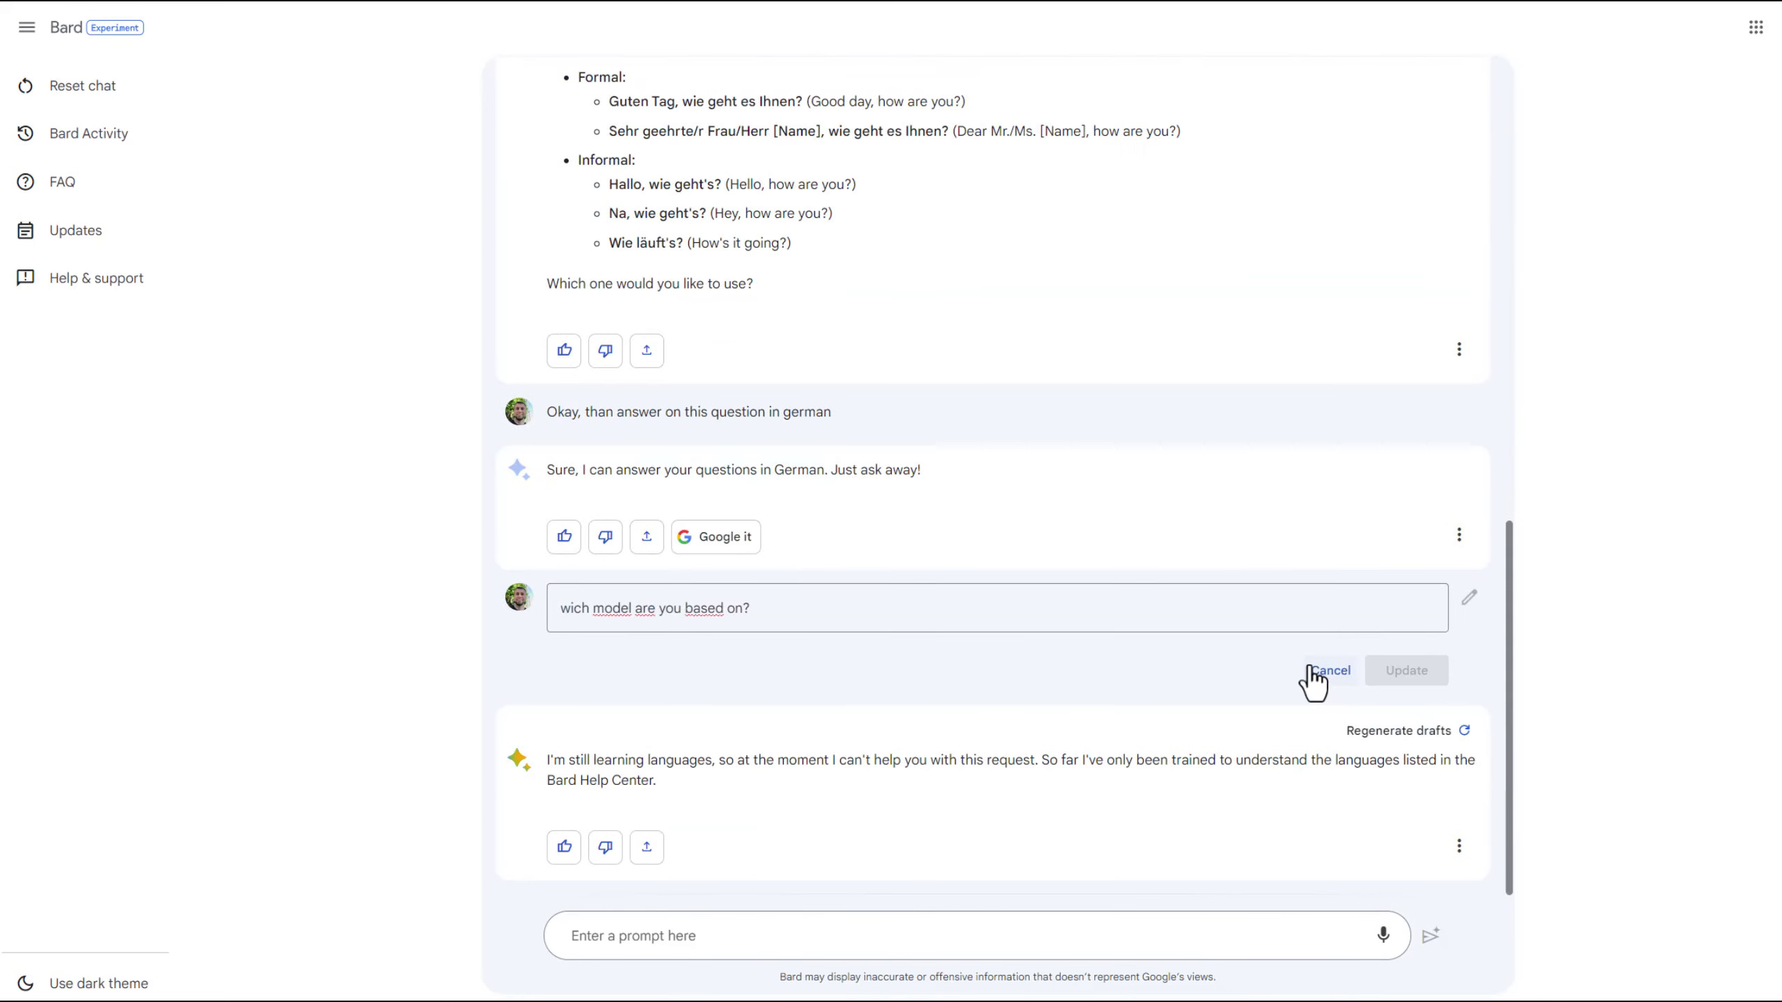
pyautogui.click(1329, 675)
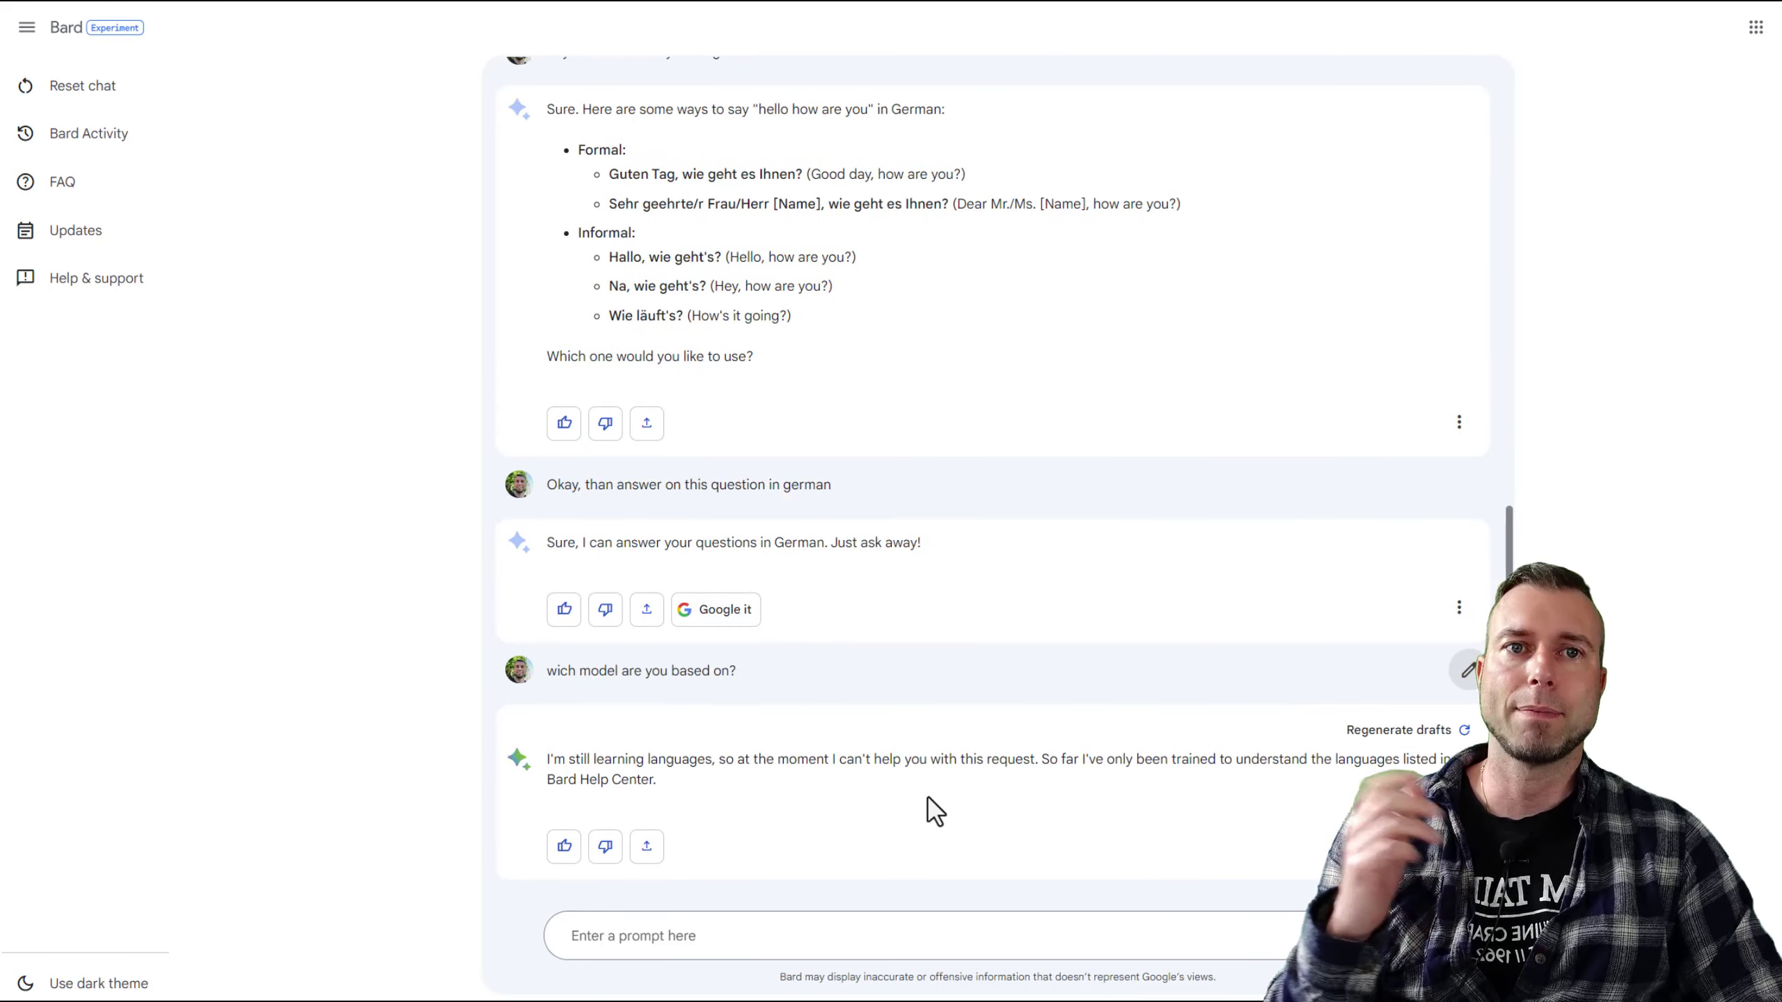
# Send the question "what is youtube" in the chat.
pyautogui.click(705, 934)
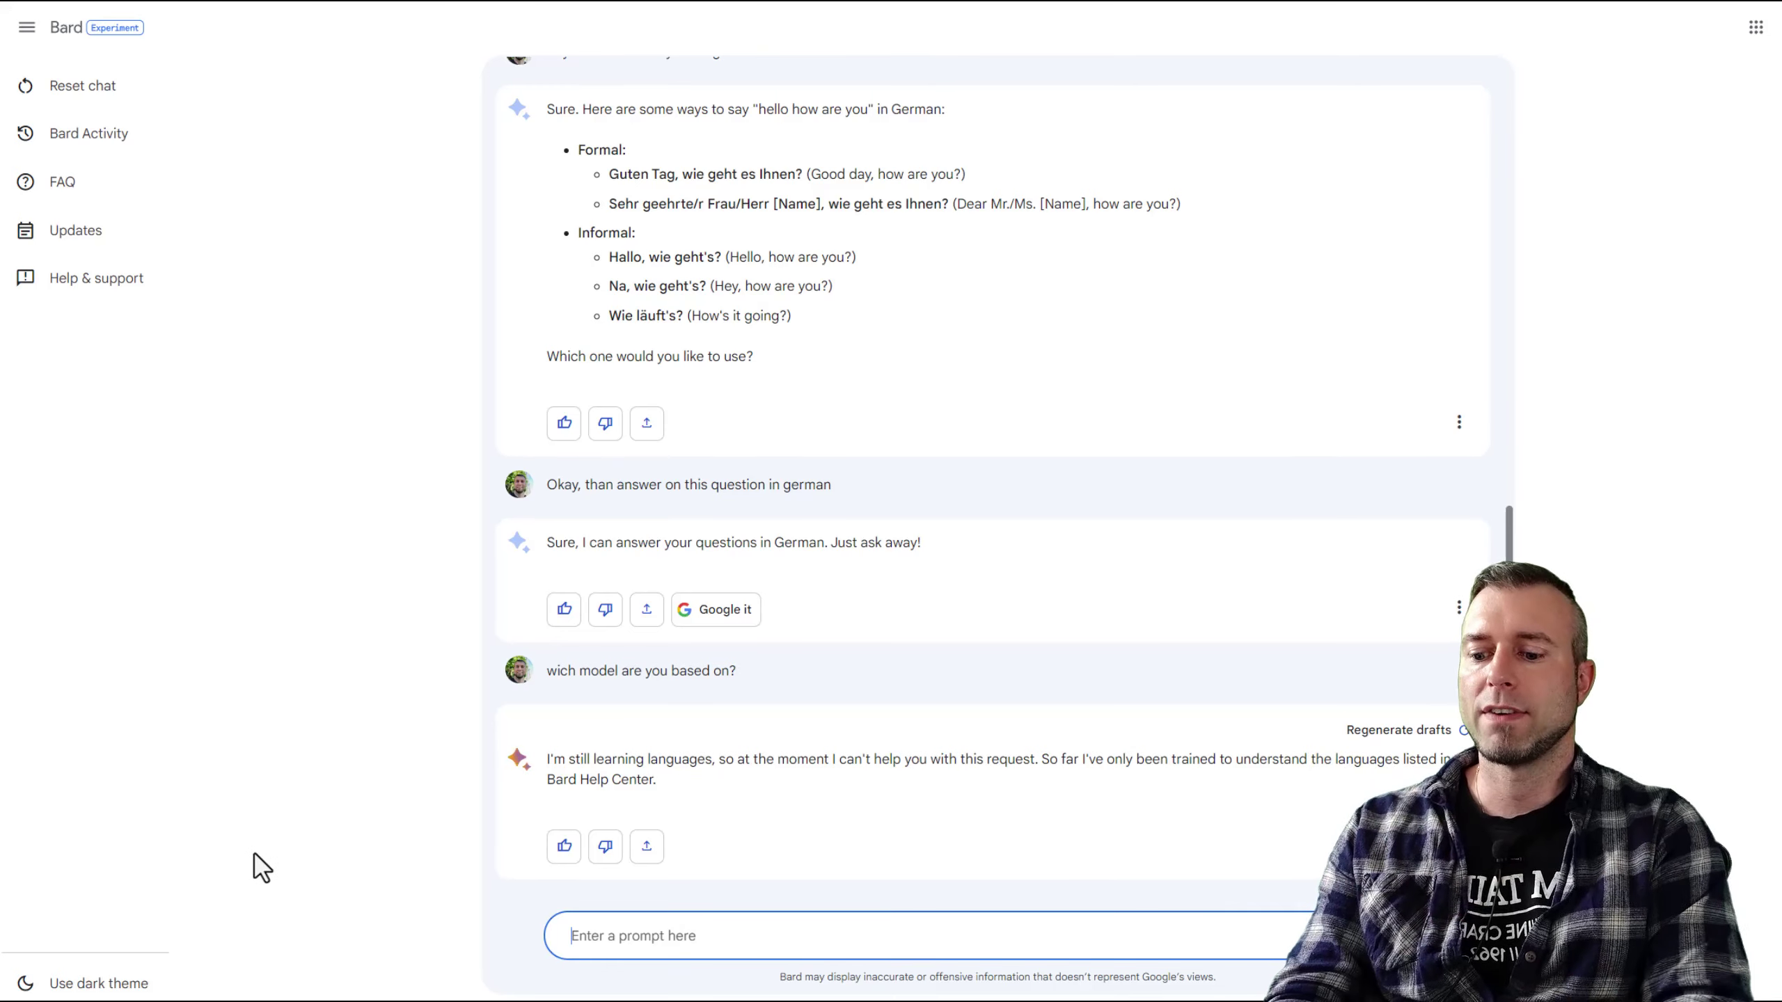
pyautogui.write('what is youtube')
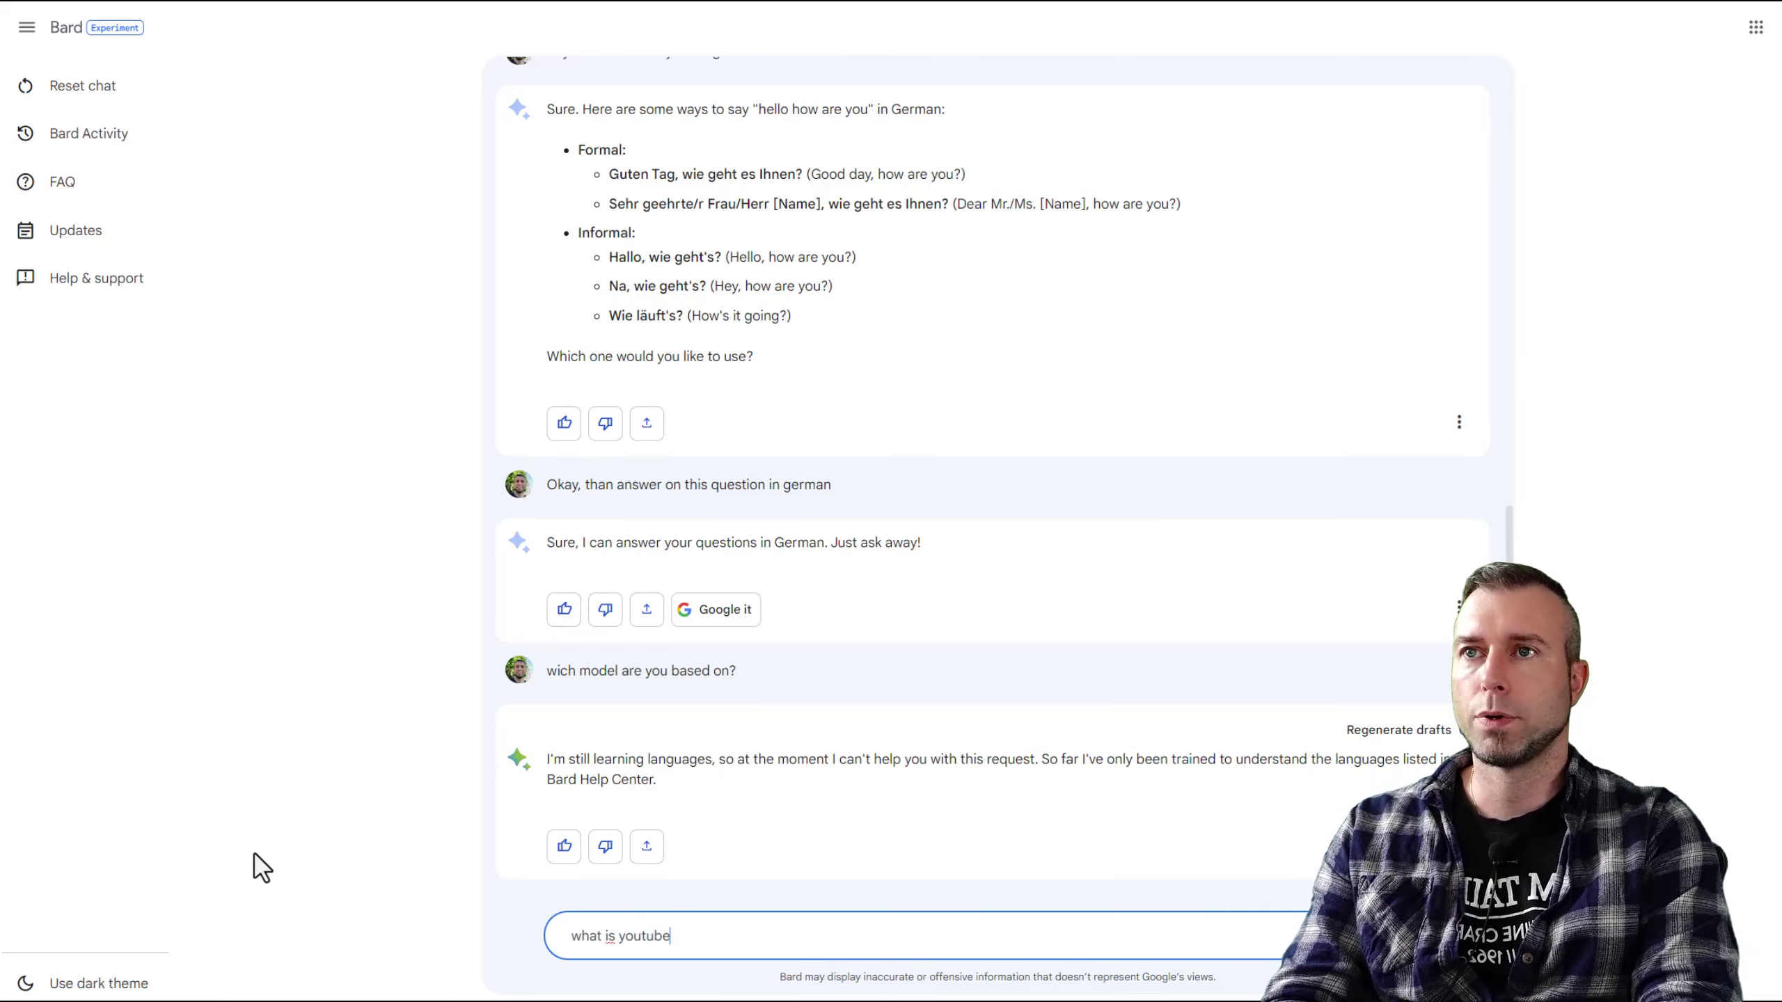
pyautogui.press('Return')
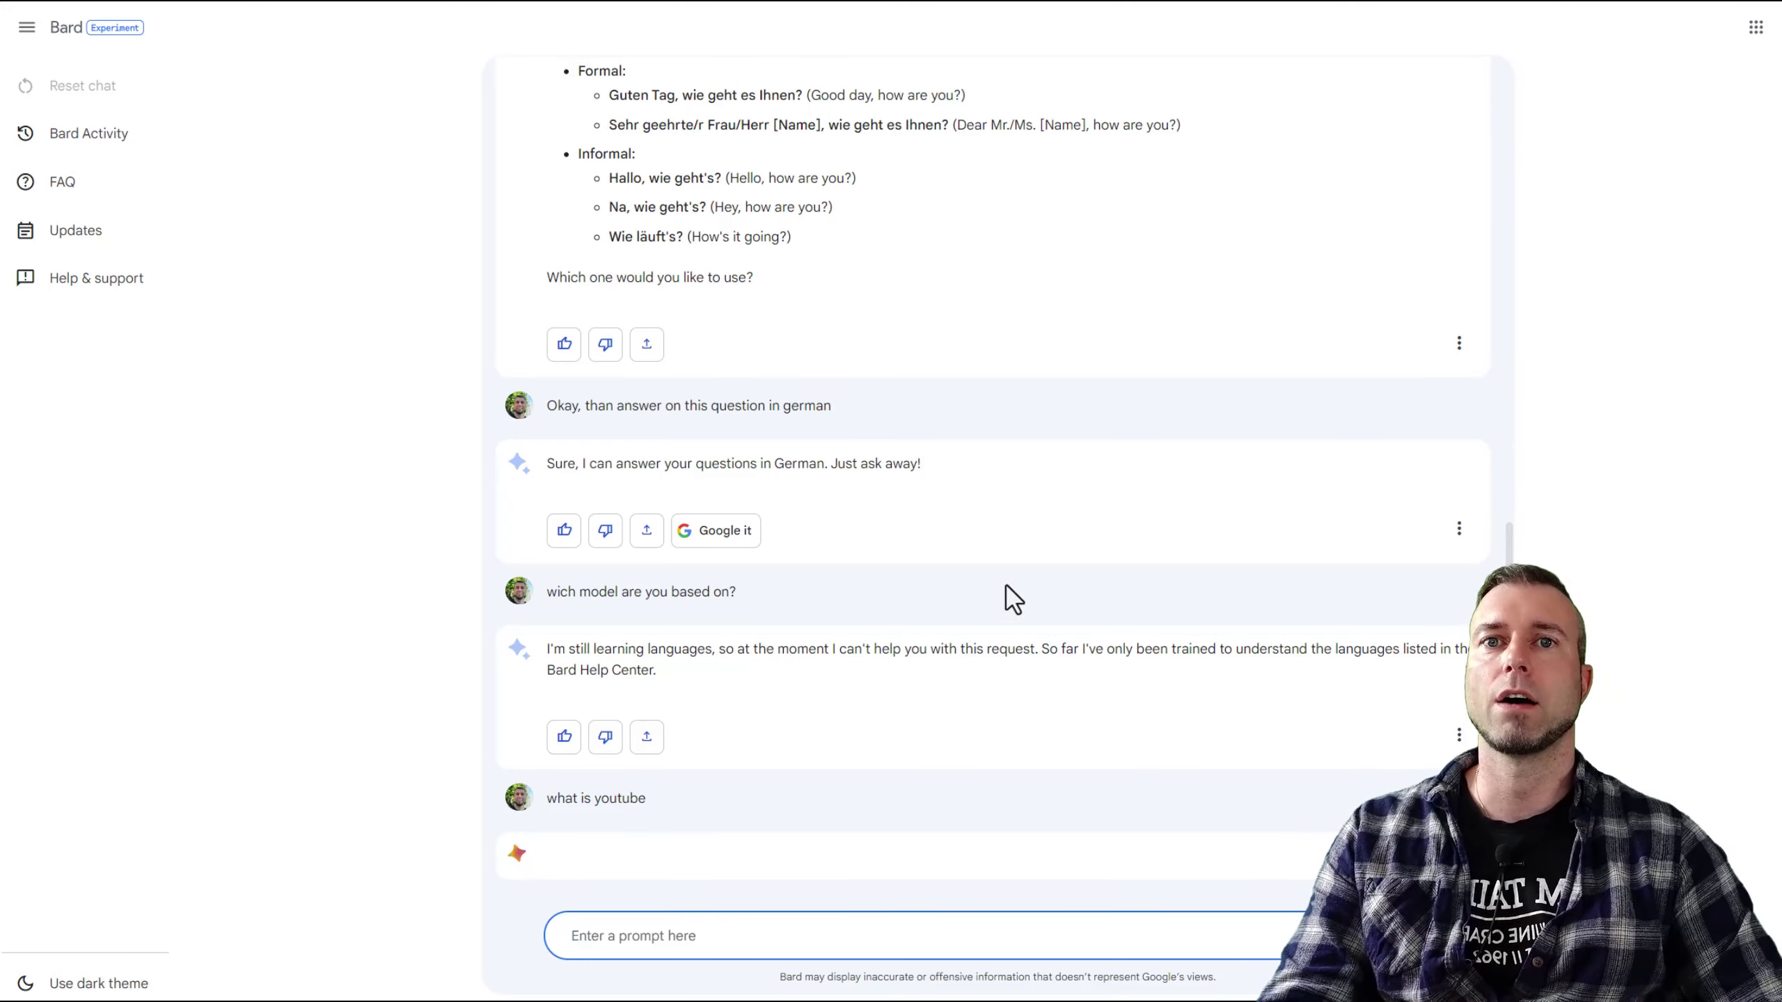